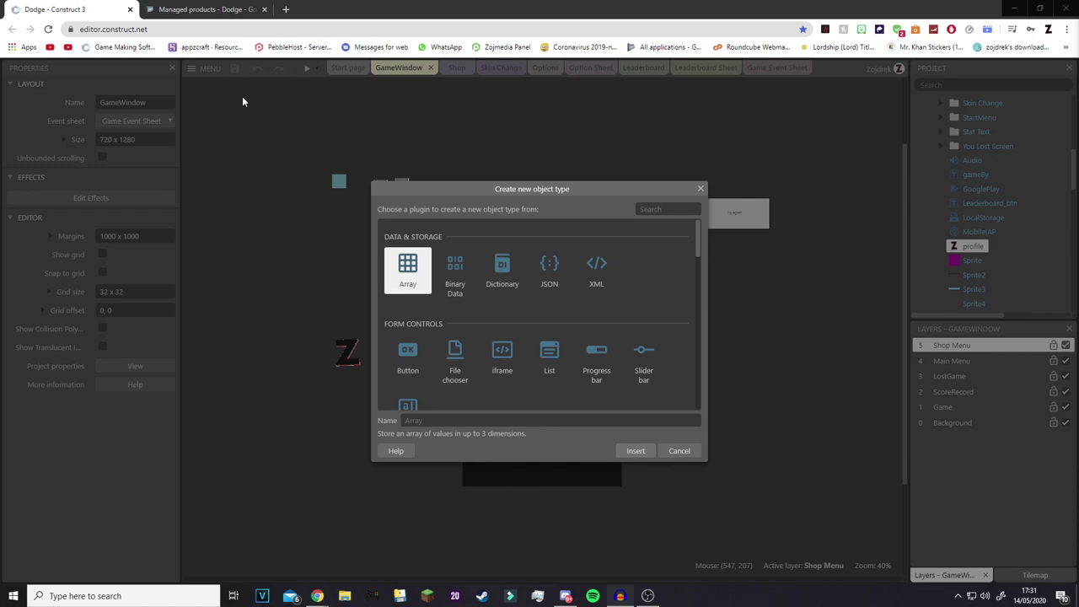
Switch to Google Play Console and open the Managed products page under the Dodge app's in-app products.
click(212, 9)
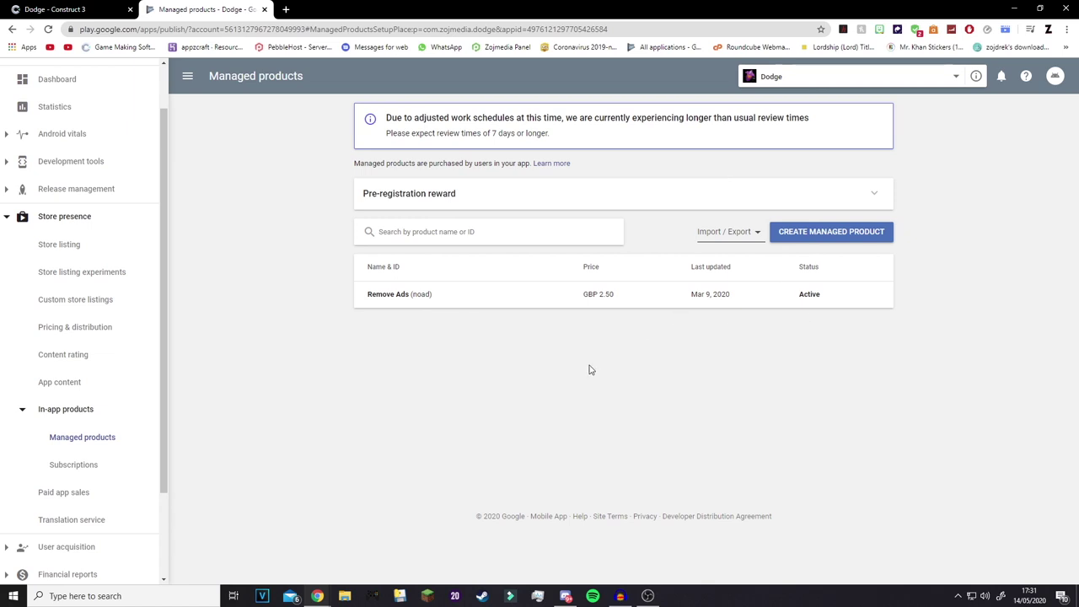
scroll(127, 270, up, 1)
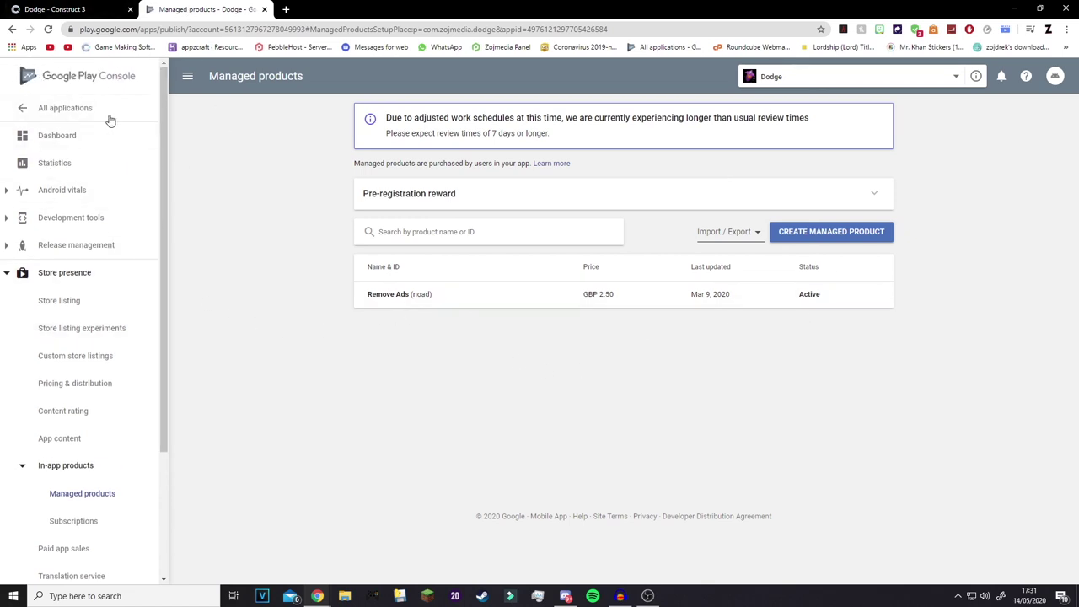
click(55, 10)
click(207, 10)
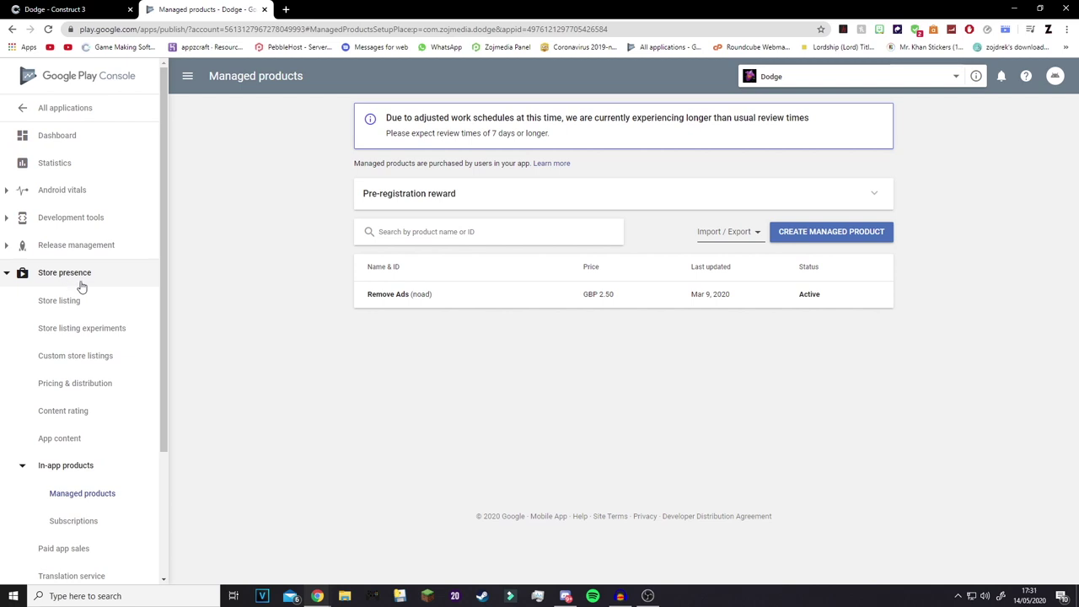
scroll(92, 304, down, 3)
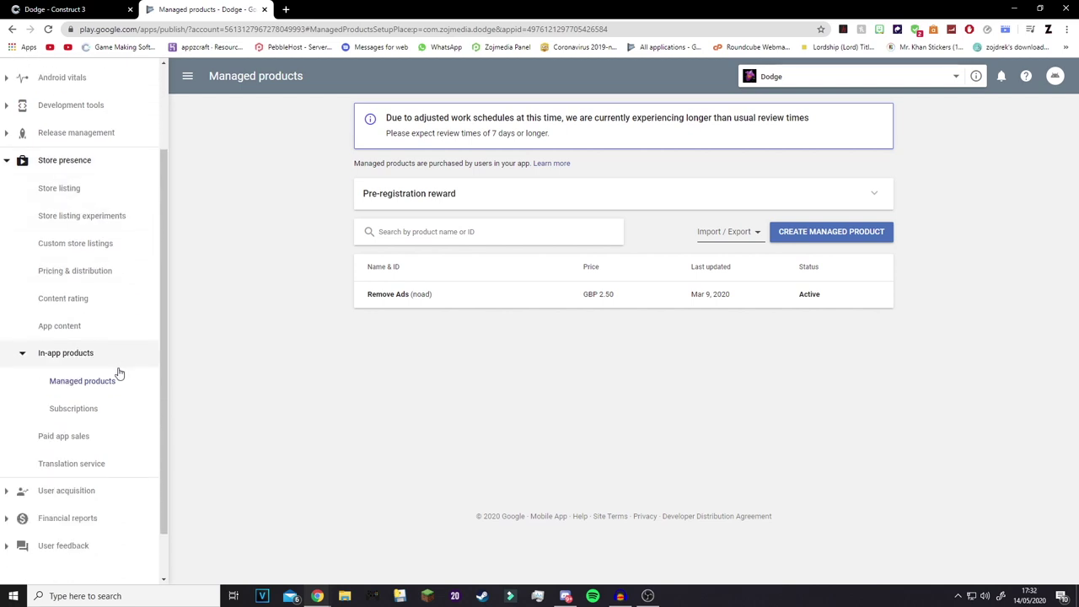
click(111, 387)
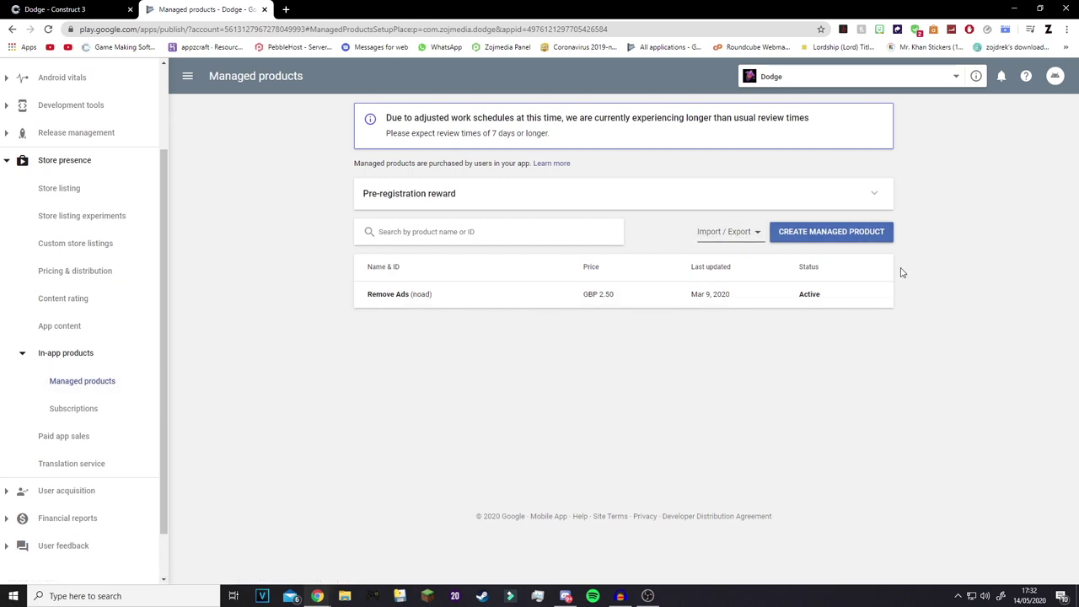
Start a new managed product, examine its product ID, title, description, status and pricing fields, and return to the product list without saving.
click(815, 229)
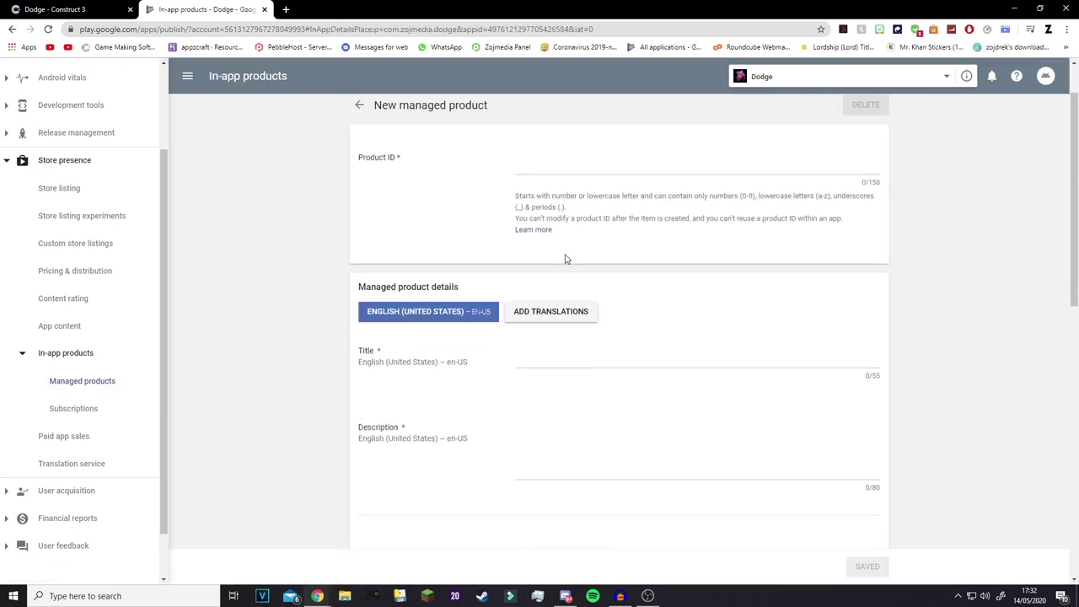
scroll(565, 253, down, 6)
scroll(506, 170, down, 3)
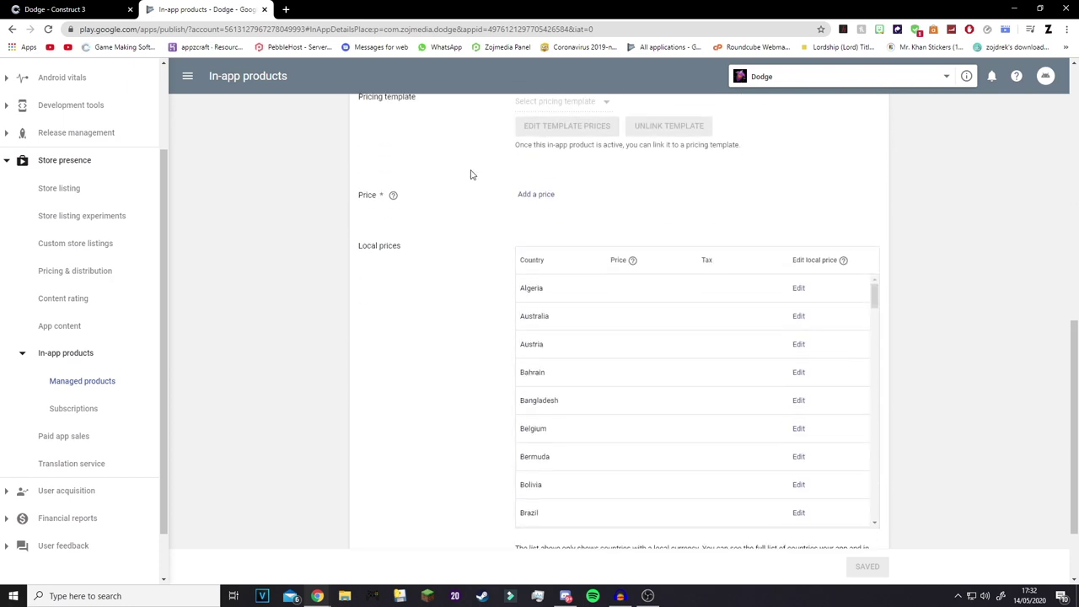
scroll(421, 456, up, 9)
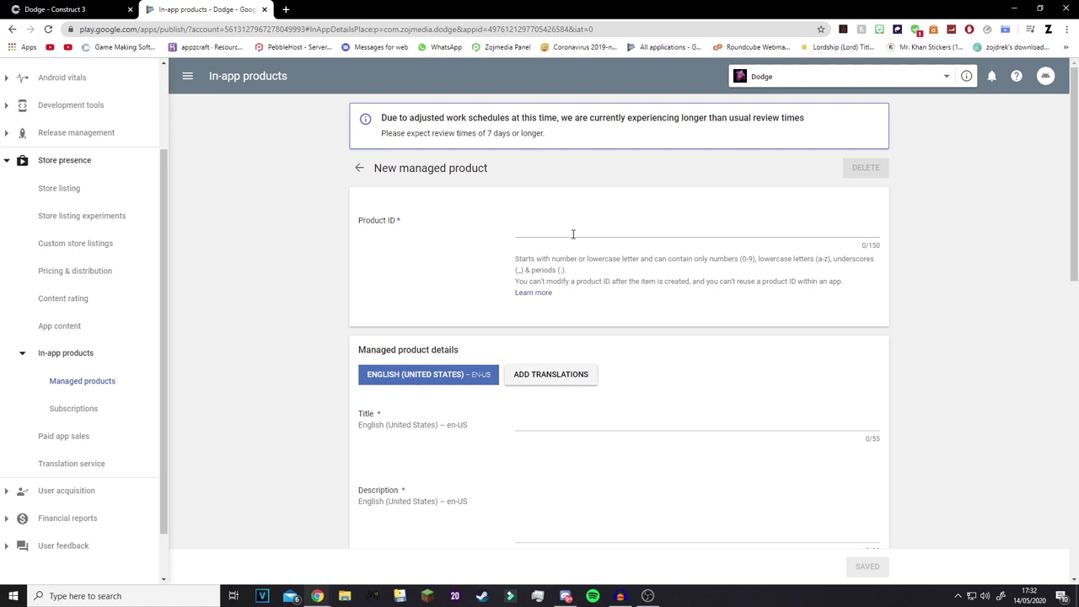
click(573, 233)
scroll(592, 249, down, 3)
scroll(594, 248, up, 3)
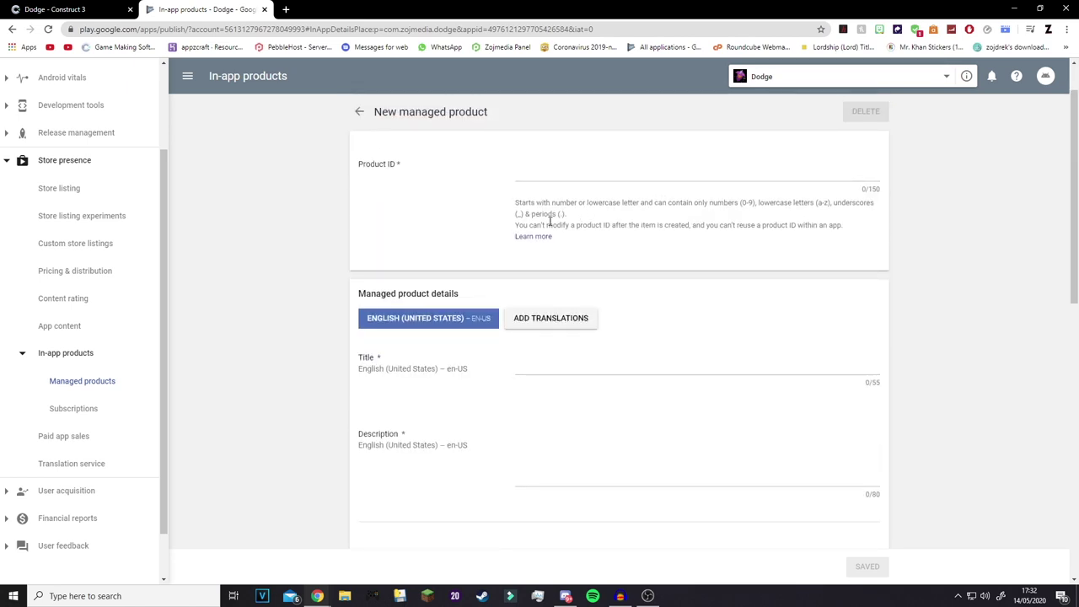
scroll(548, 329, down, 1)
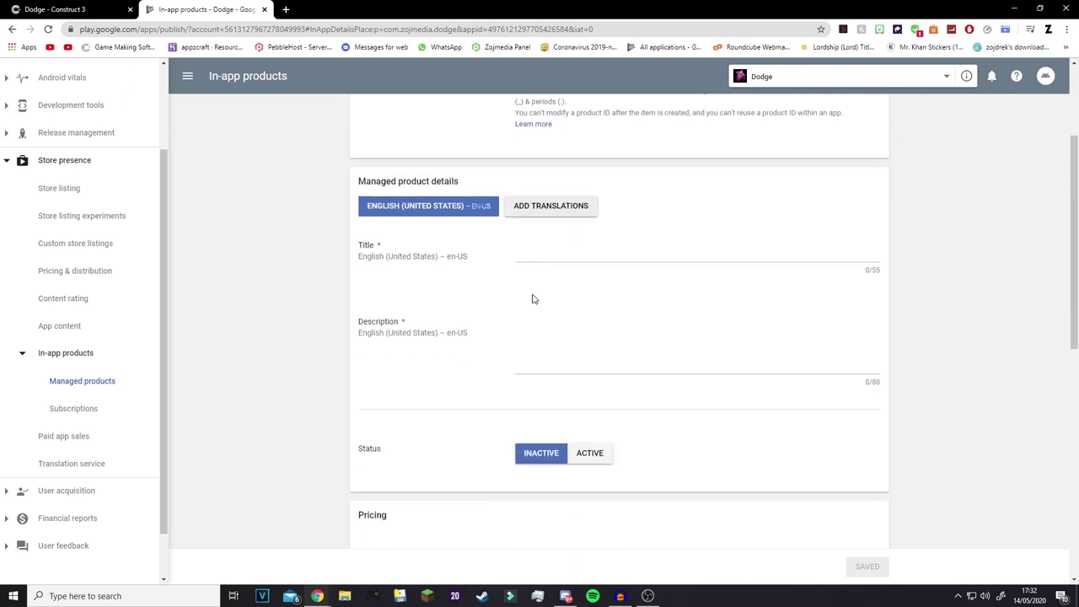
click(528, 255)
scroll(586, 320, down, 1)
click(565, 308)
scroll(566, 314, down, 2)
scroll(578, 329, up, 1)
scroll(582, 333, down, 2)
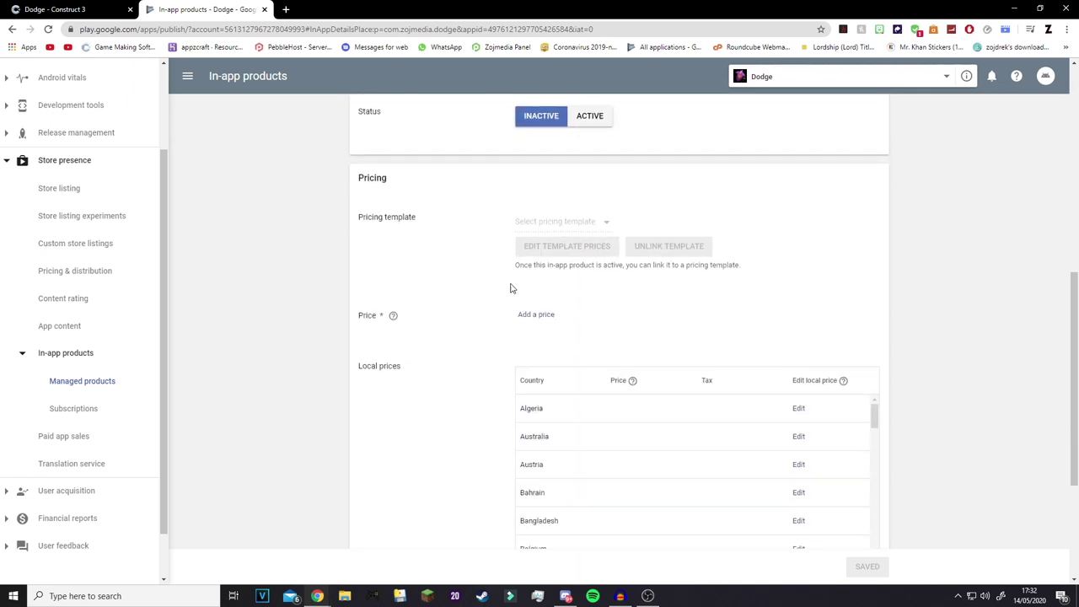
key(alt+Left)
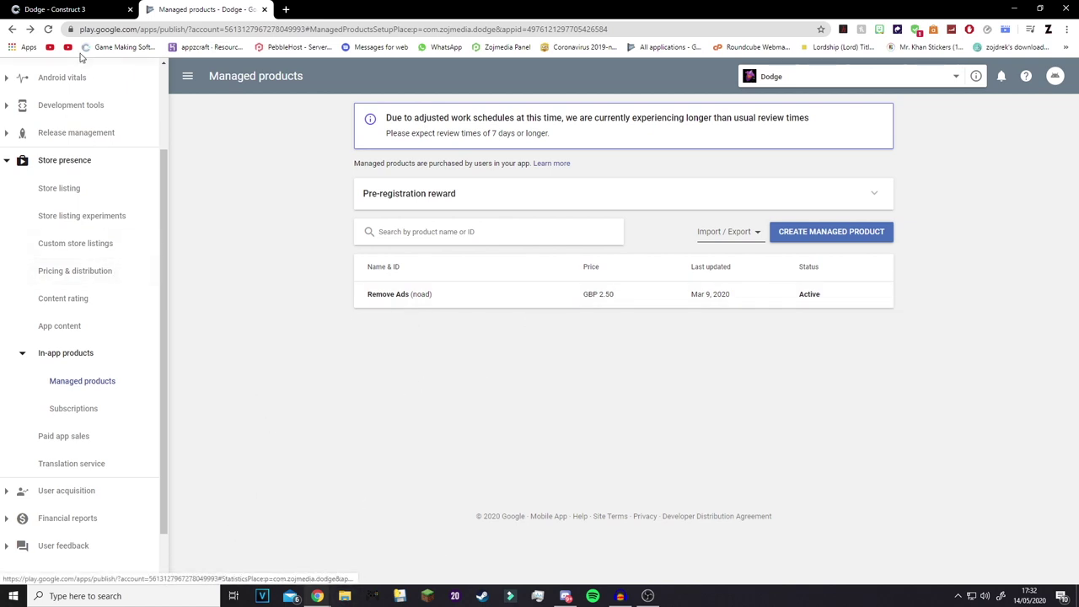
Switch to Construct 3, start a new object type in the GameWindow layout and search the plugins for "mobi".
click(42, 12)
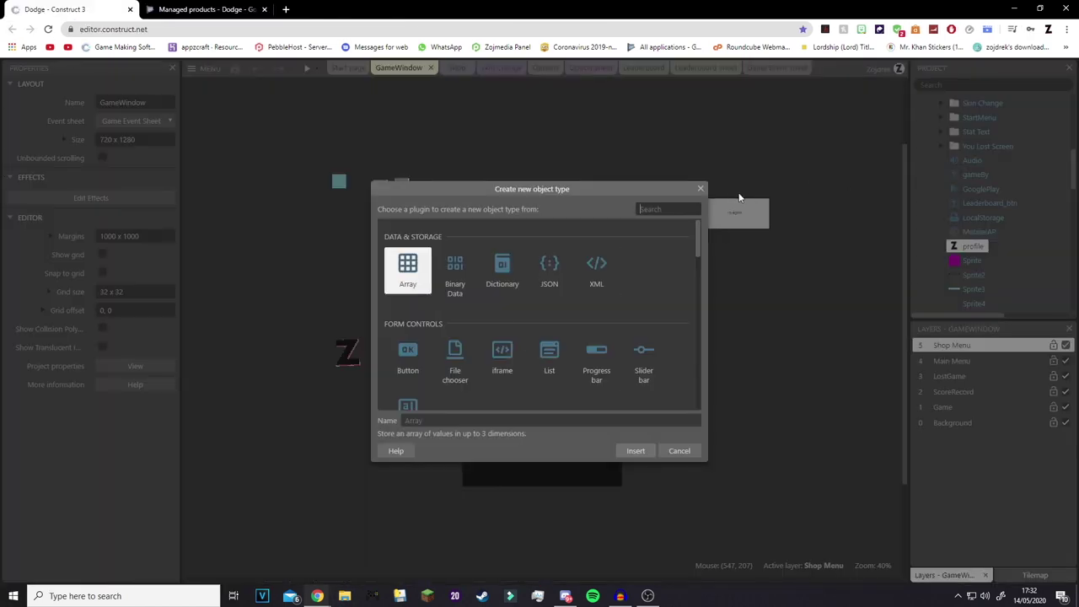
click(699, 188)
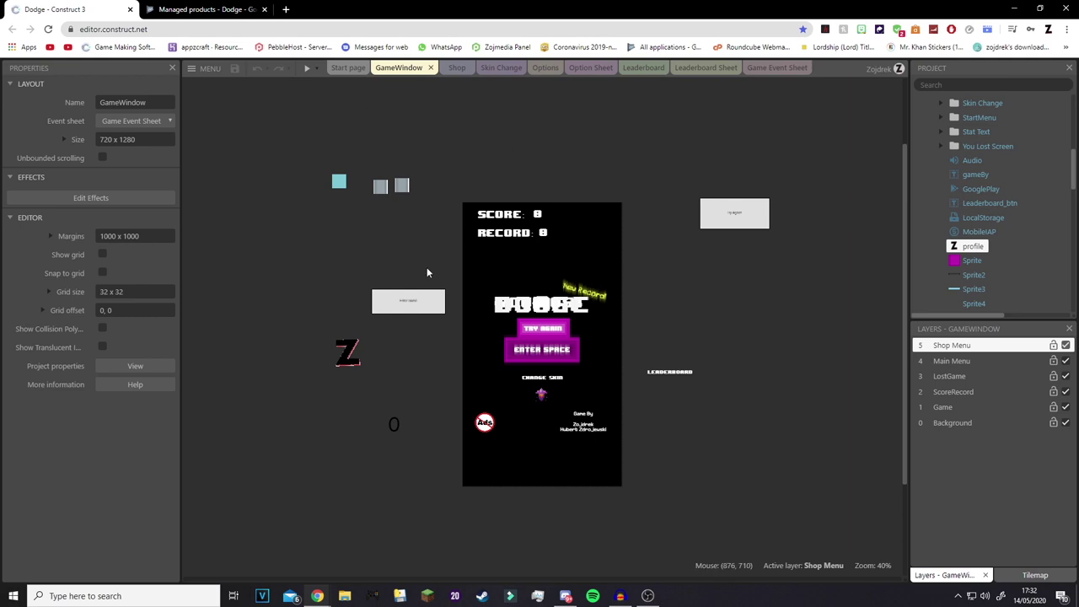
double_click(741, 294)
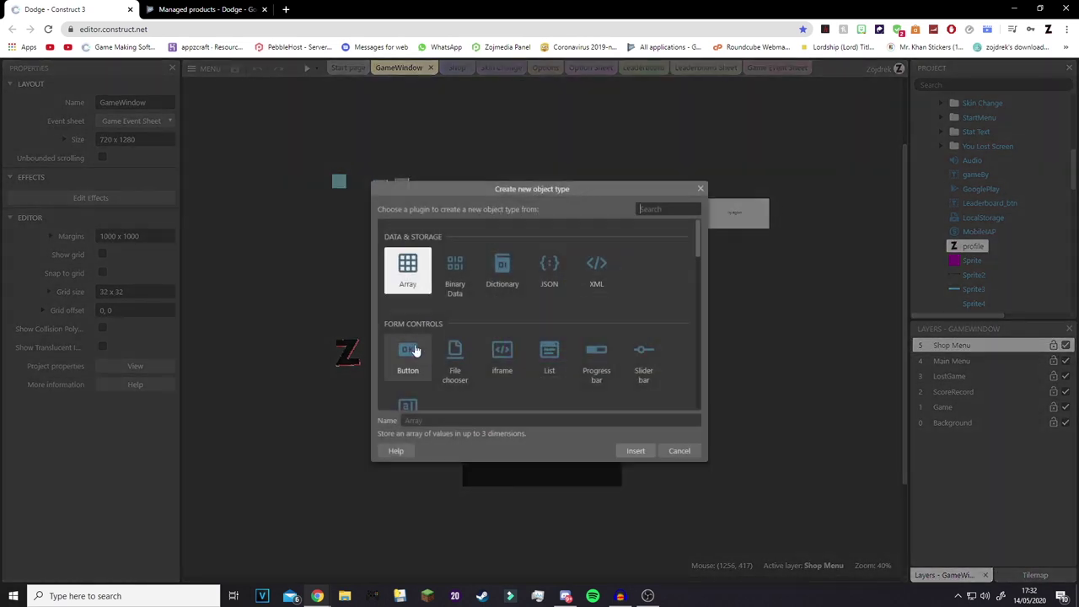
text(mobi)
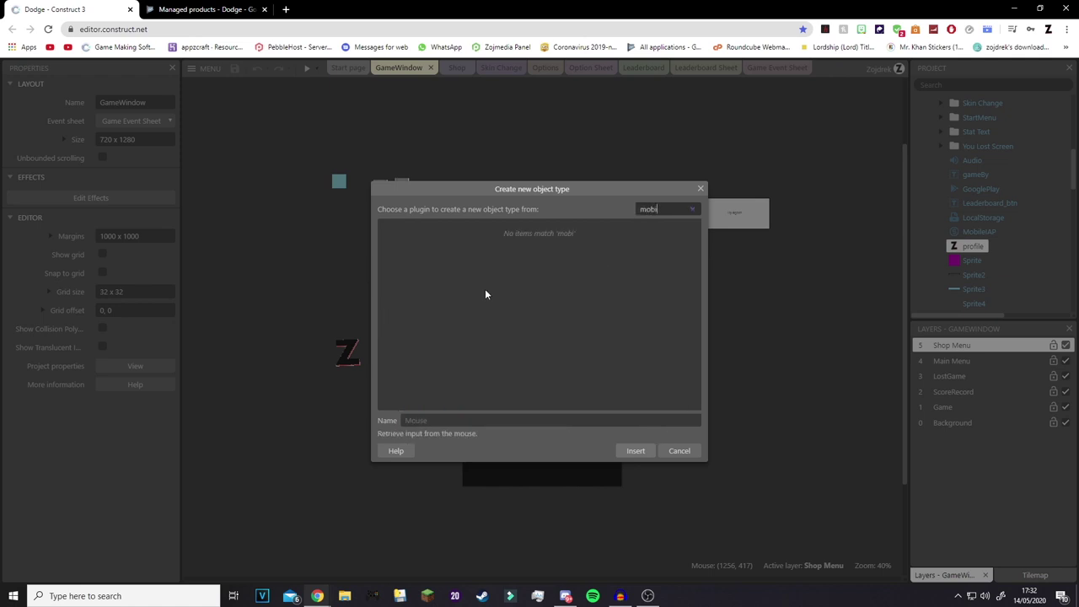
key(BackSpace)
key(BackSpace)
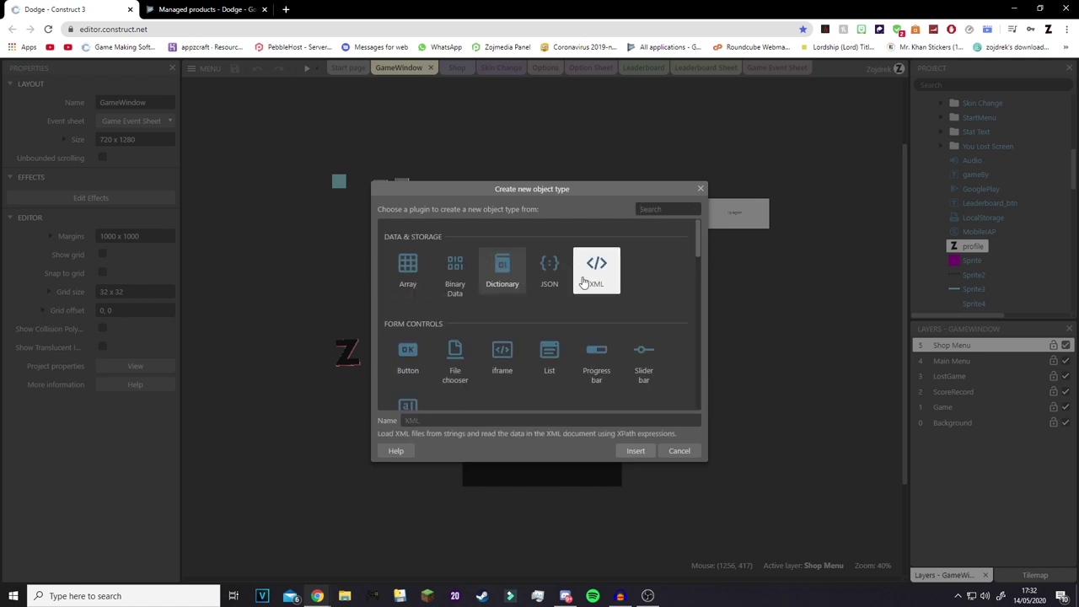
Examine the full list of plugin categories for the mobile in-app purchase object, and close the dialog without inserting anything.
scroll(522, 287, down, 3)
scroll(522, 286, down, 6)
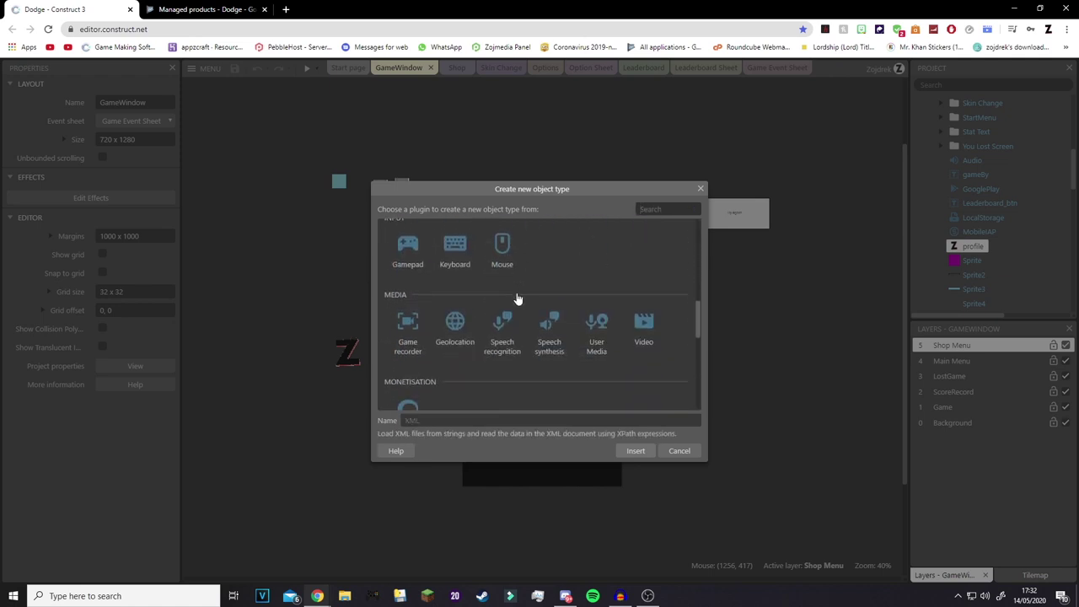
scroll(518, 299, down, 4)
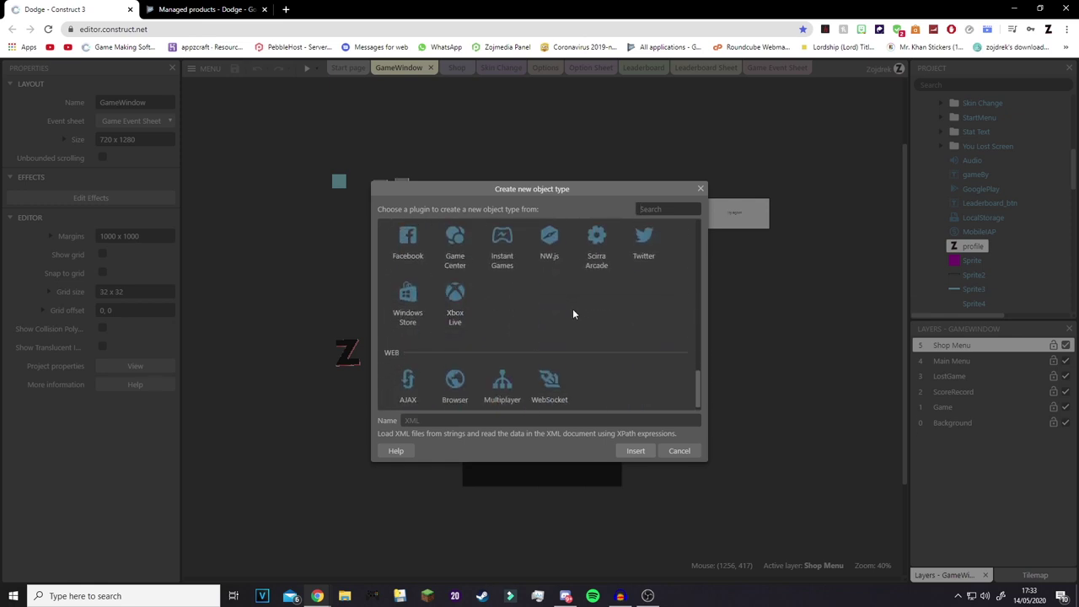
scroll(543, 323, up, 1)
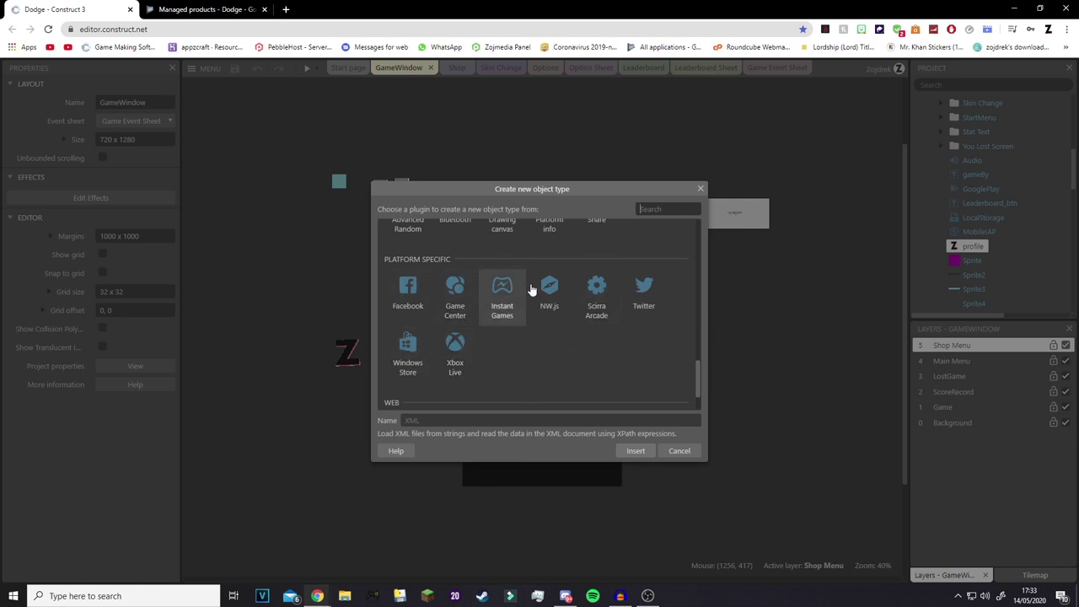
scroll(536, 342, up, 1)
scroll(539, 354, up, 2)
scroll(549, 362, down, 1)
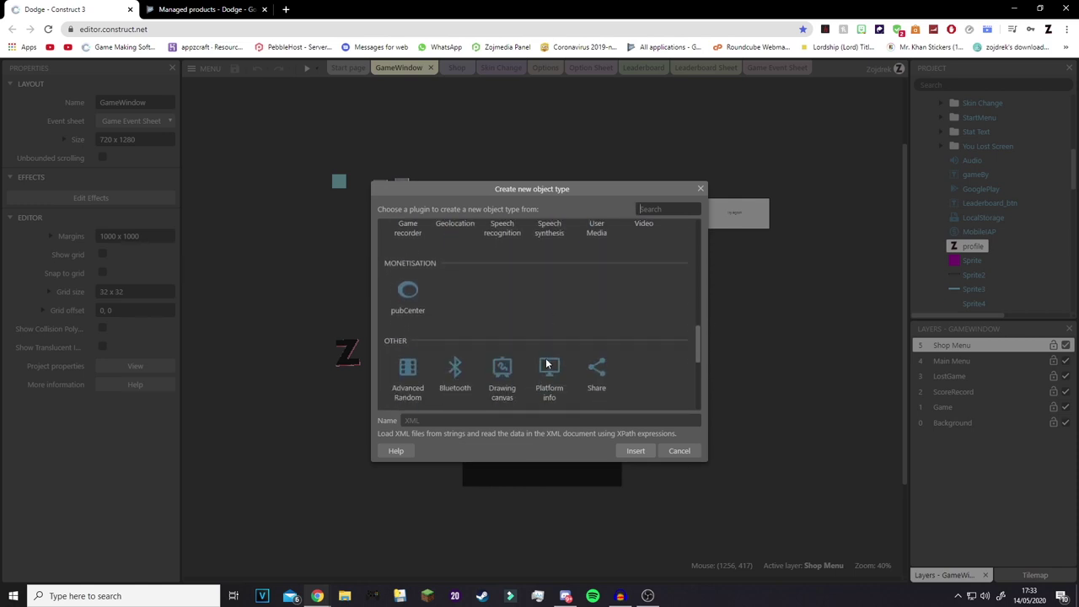
scroll(546, 364, up, 1)
scroll(546, 365, up, 4)
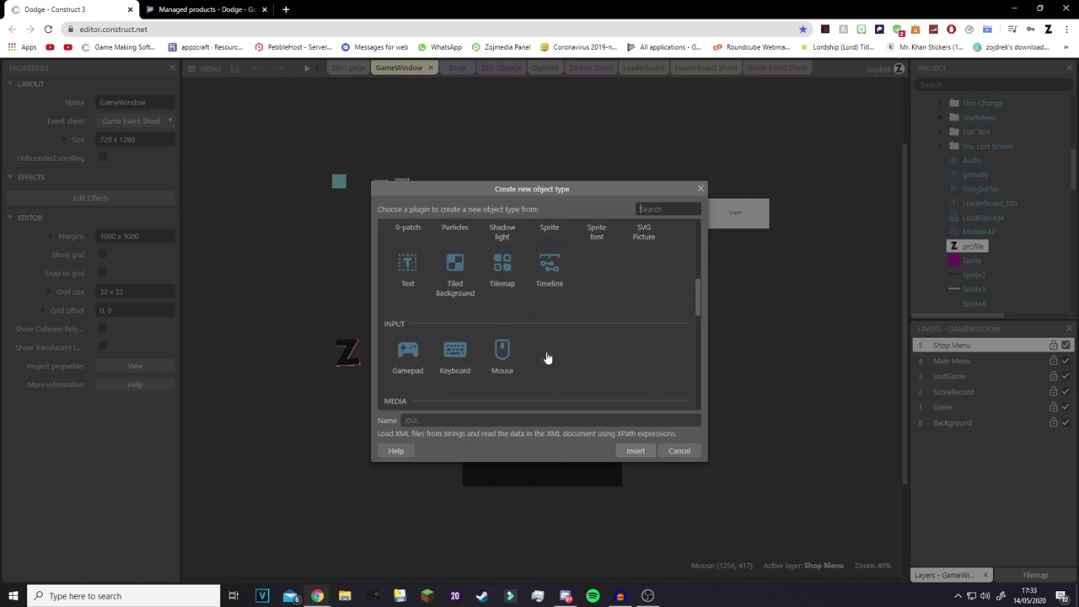
scroll(581, 371, up, 3)
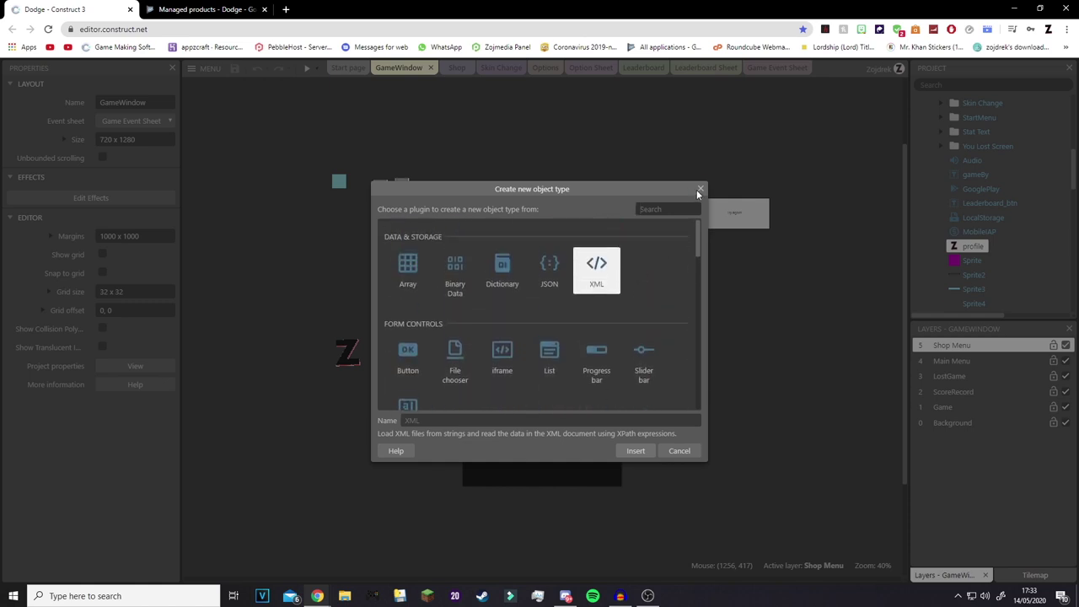
click(700, 188)
scroll(930, 200, down, 1)
scroll(995, 215, up, 1)
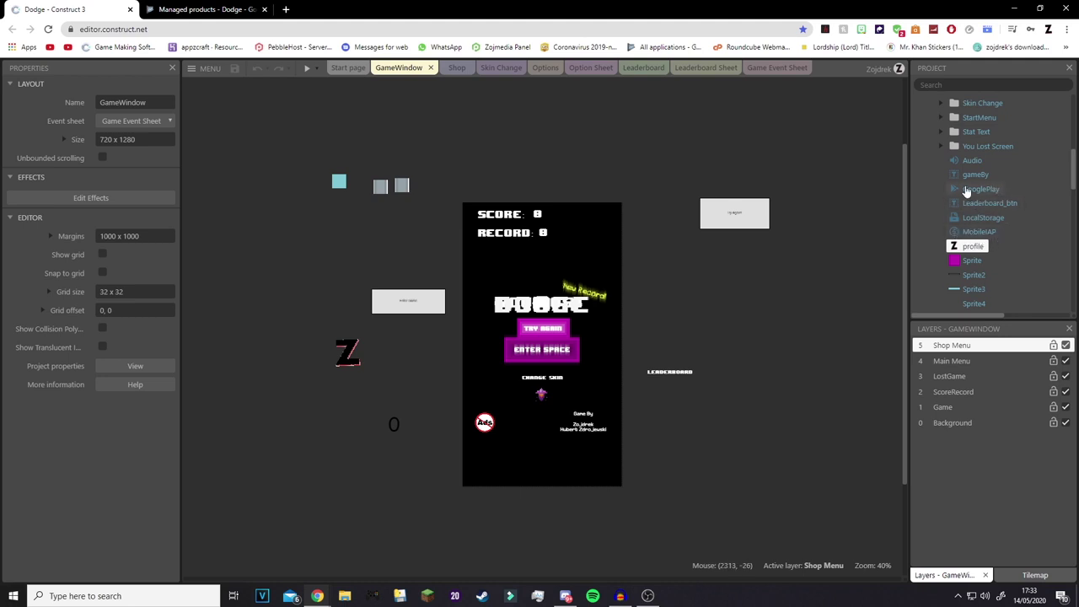
Select the MobileIAP object in the project to view its properties, and widen the properties area.
click(978, 231)
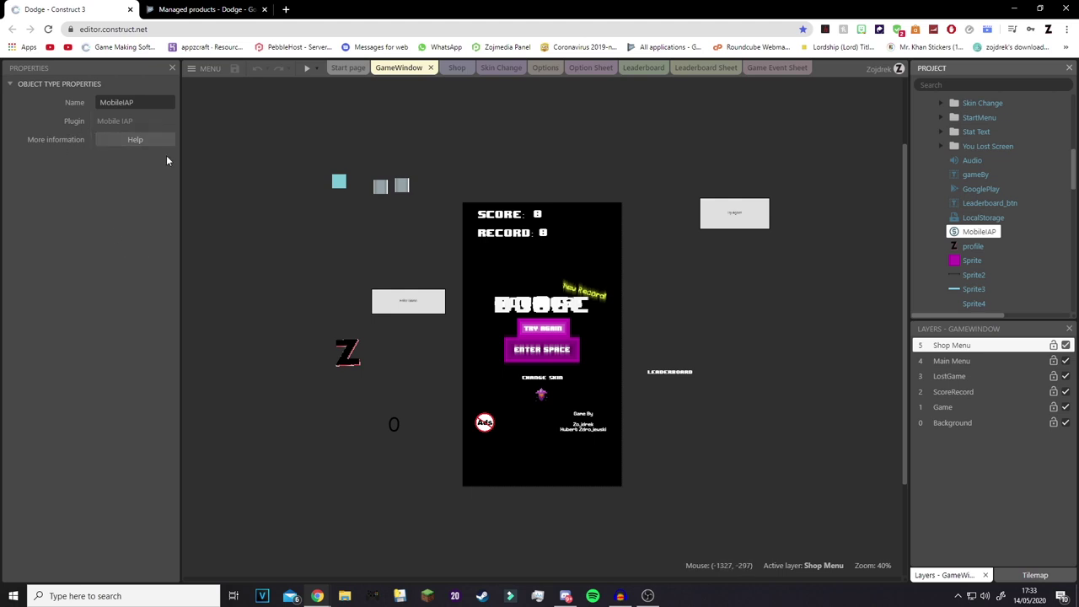
drag(180, 164, 367, 188)
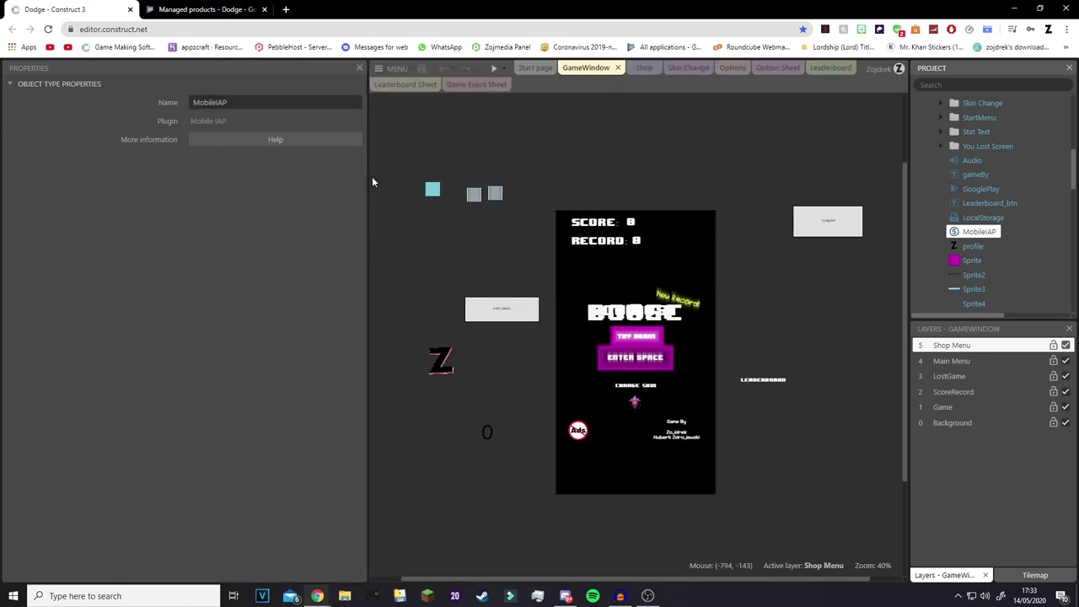
drag(366, 175, 266, 180)
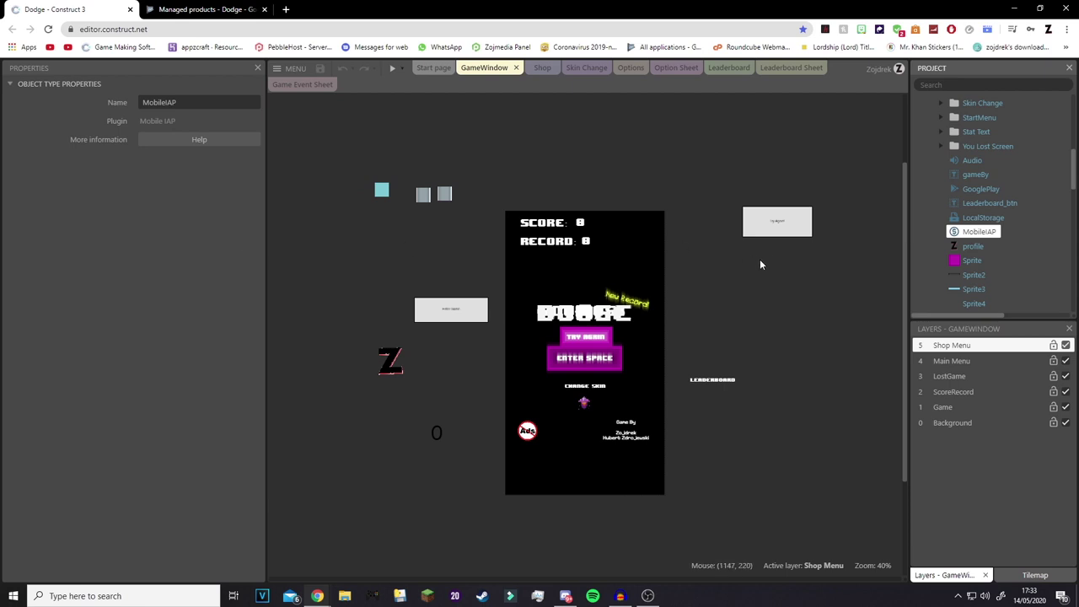
click(205, 10)
click(54, 10)
View the Dodge project's own properties, including its ID, and reselect the MobileIAP object.
scroll(930, 207, up, 5)
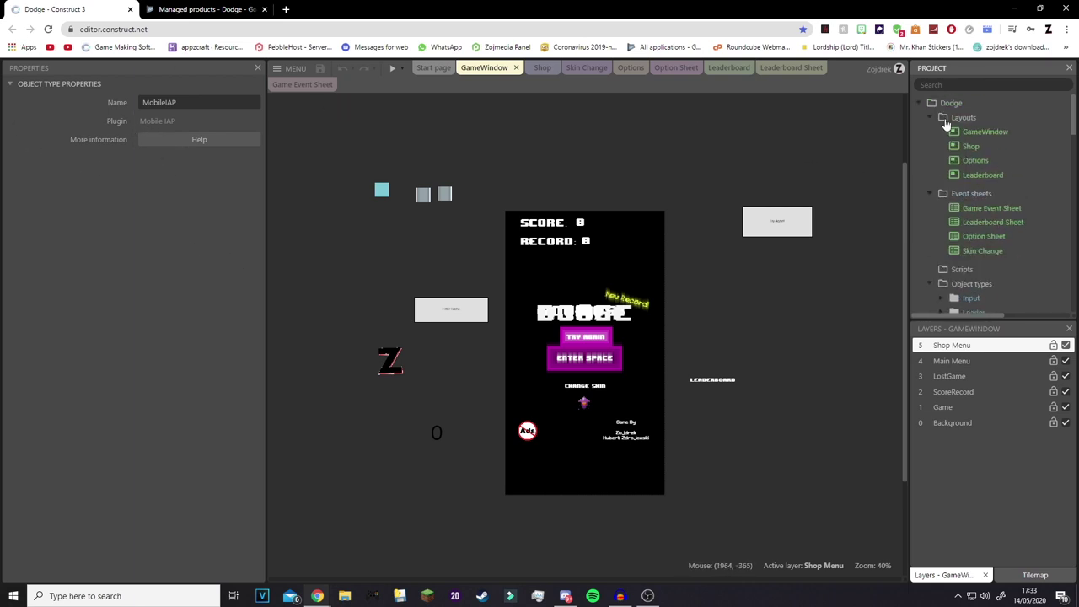
click(954, 104)
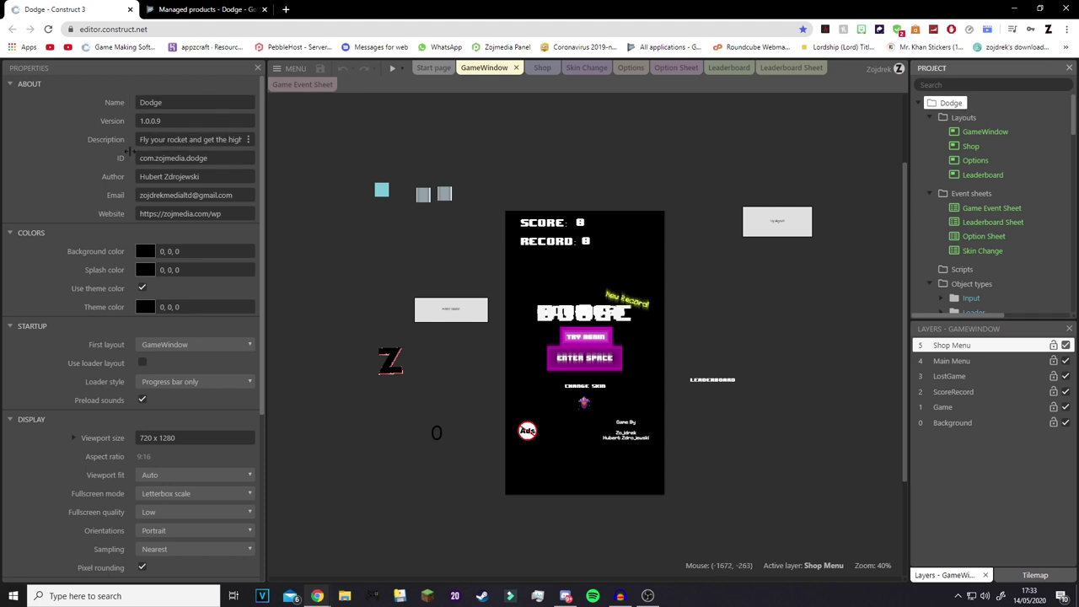
scroll(999, 243, down, 3)
scroll(999, 242, down, 3)
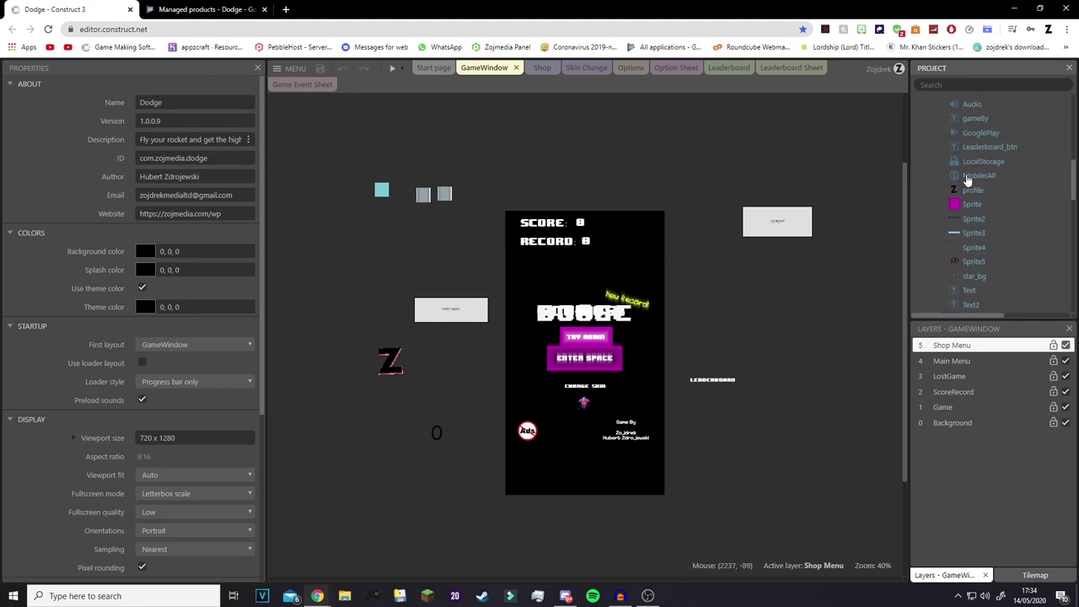
click(982, 175)
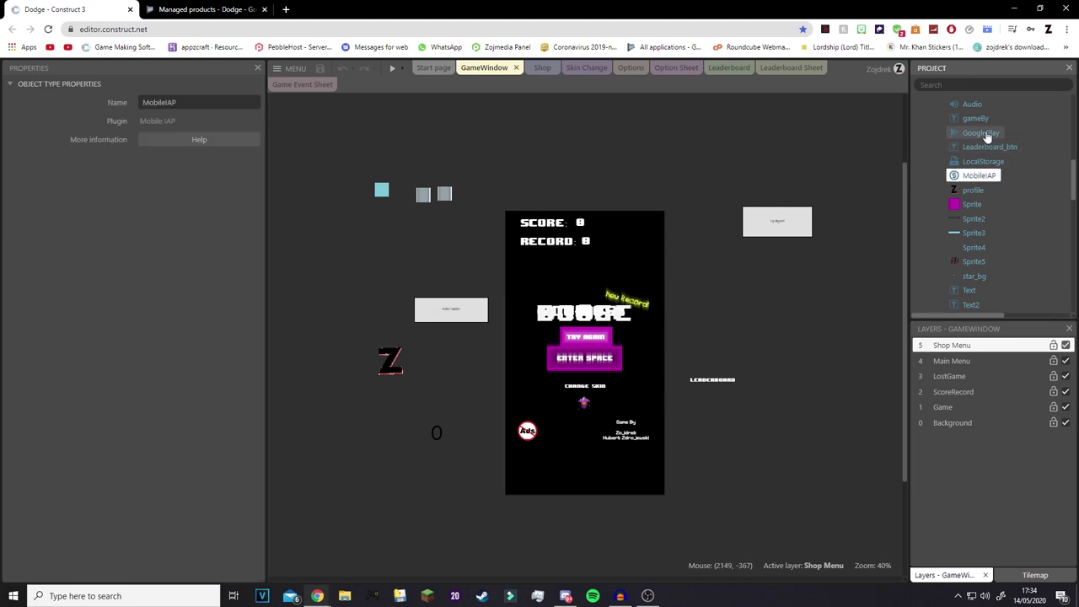
Switch to Google Play Console and check the ID of the Remove Ads managed product.
click(202, 9)
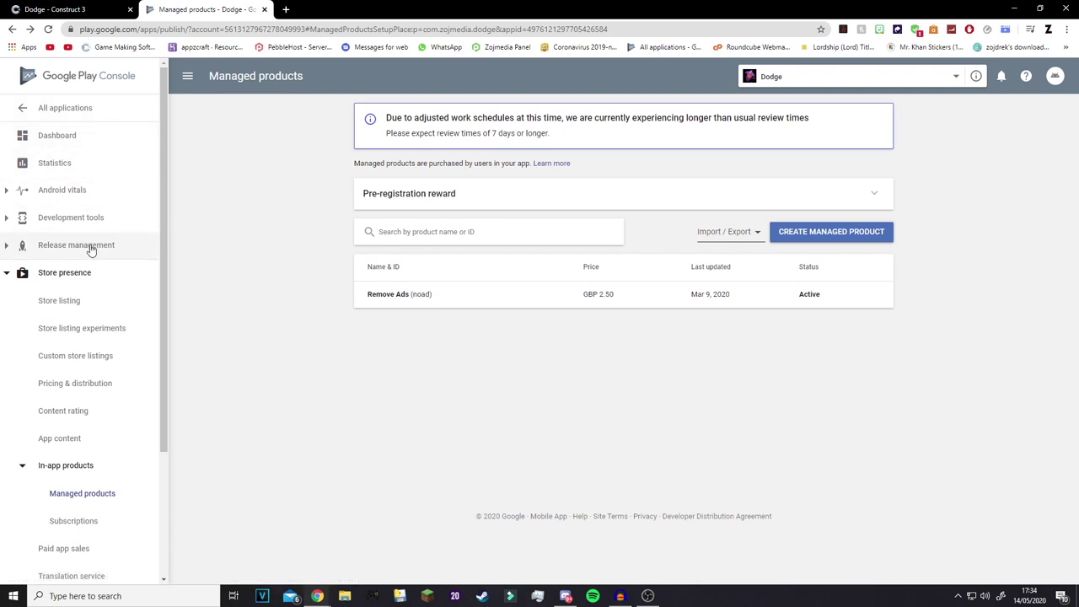
scroll(90, 250, down, 3)
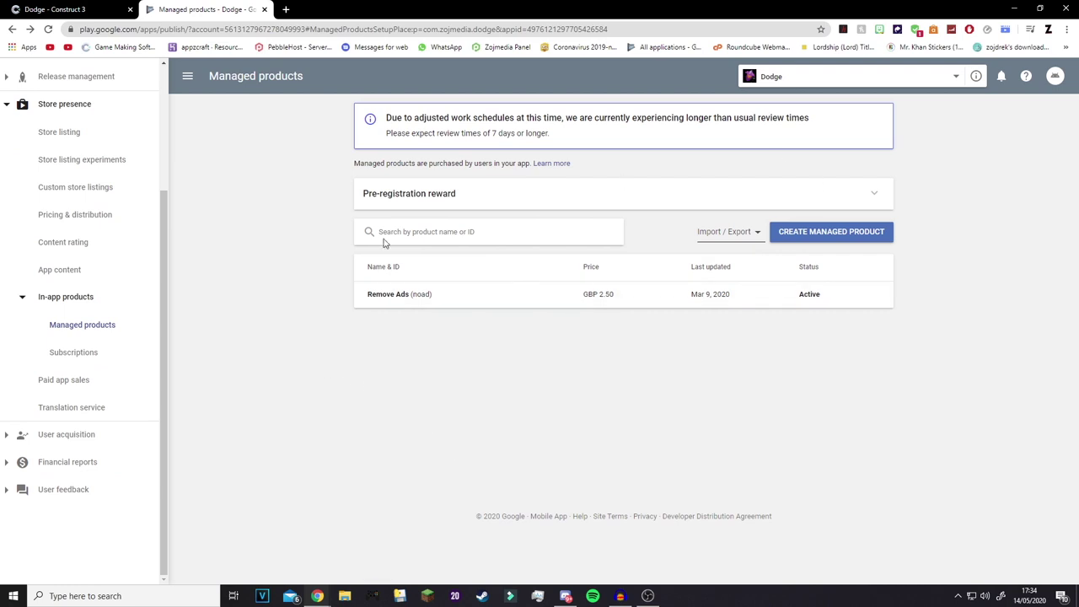
Switch back to Construct 3, open the Game Event Sheet and narrow the properties area to give the events more room.
click(94, 8)
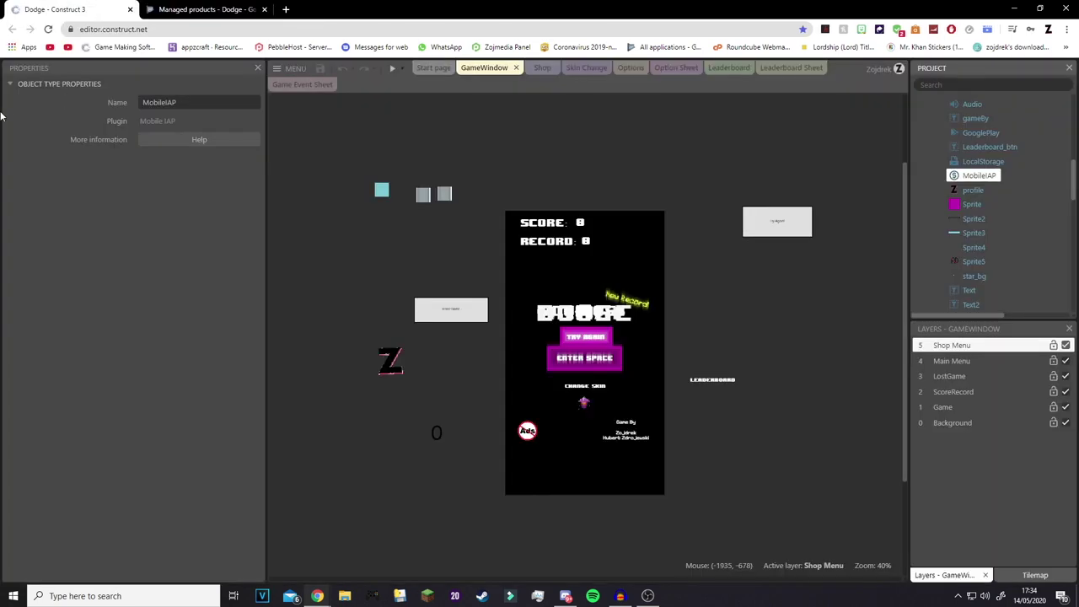
click(302, 84)
drag(265, 236, 131, 228)
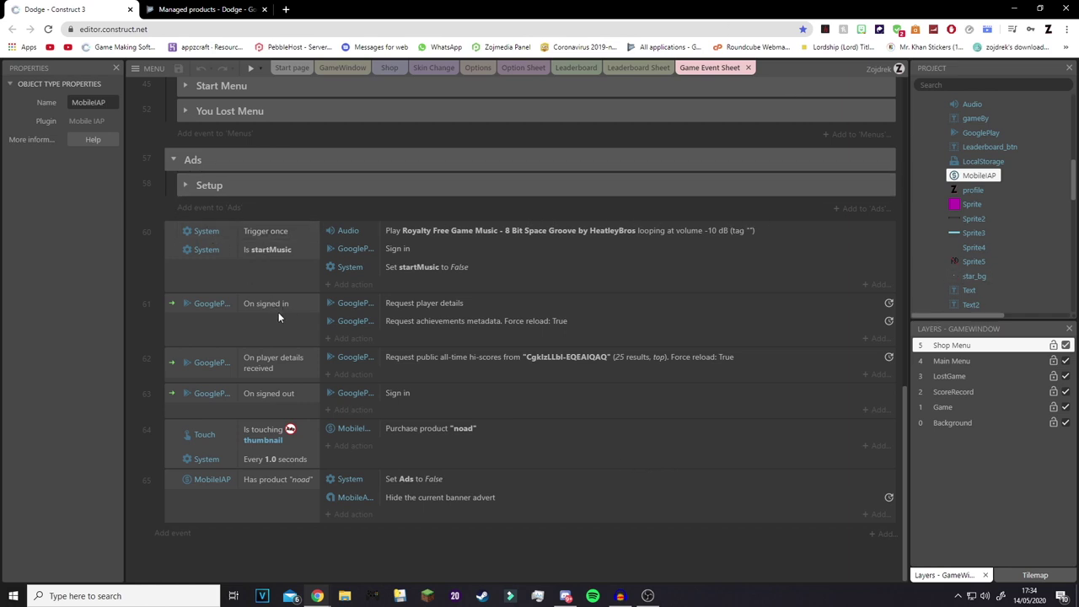
Widen the event sheet's condition column and the actions' object name column, and review the actions of the GooglePlay On signed in event.
click(233, 310)
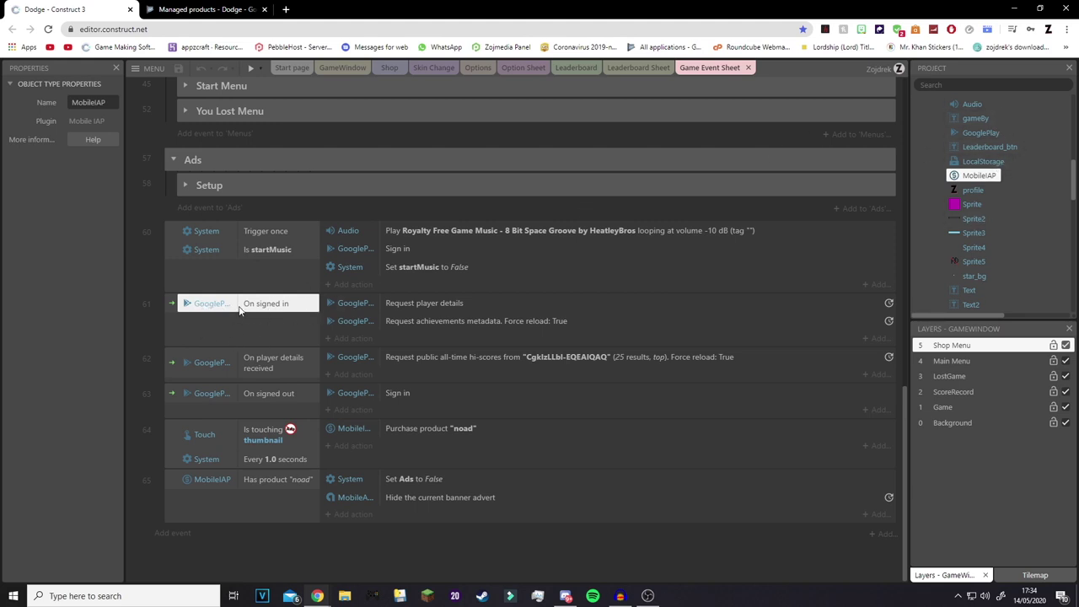
drag(233, 301, 388, 303)
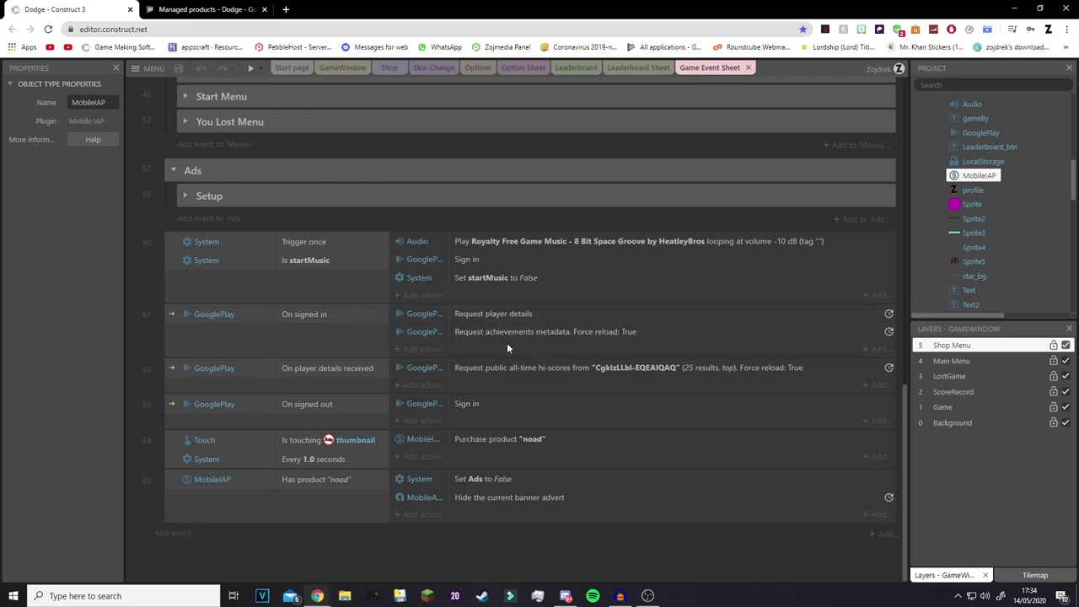
drag(452, 310, 473, 314)
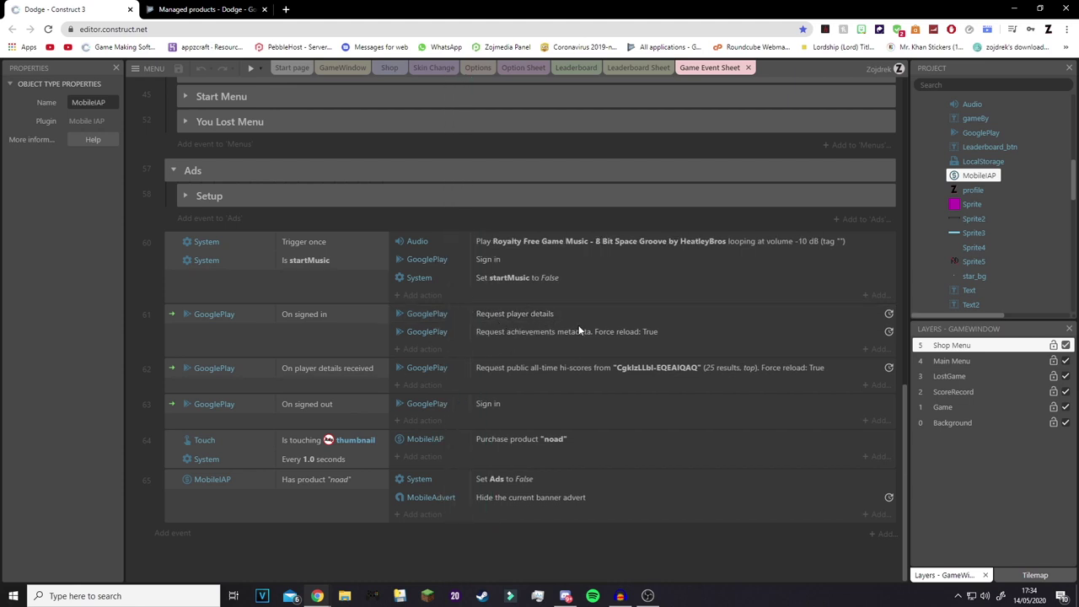
click(549, 337)
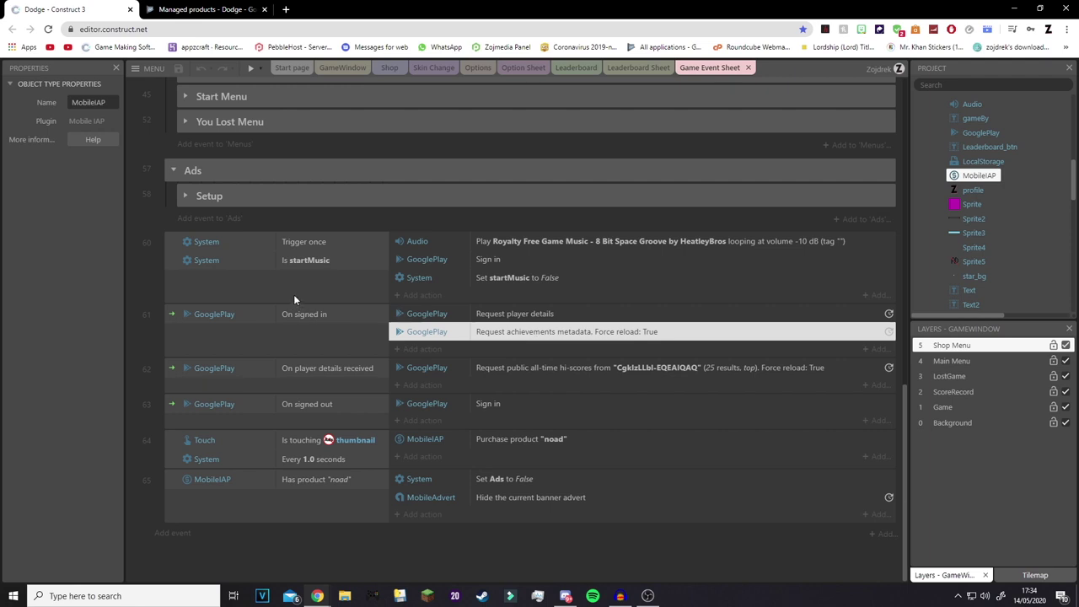
click(513, 316)
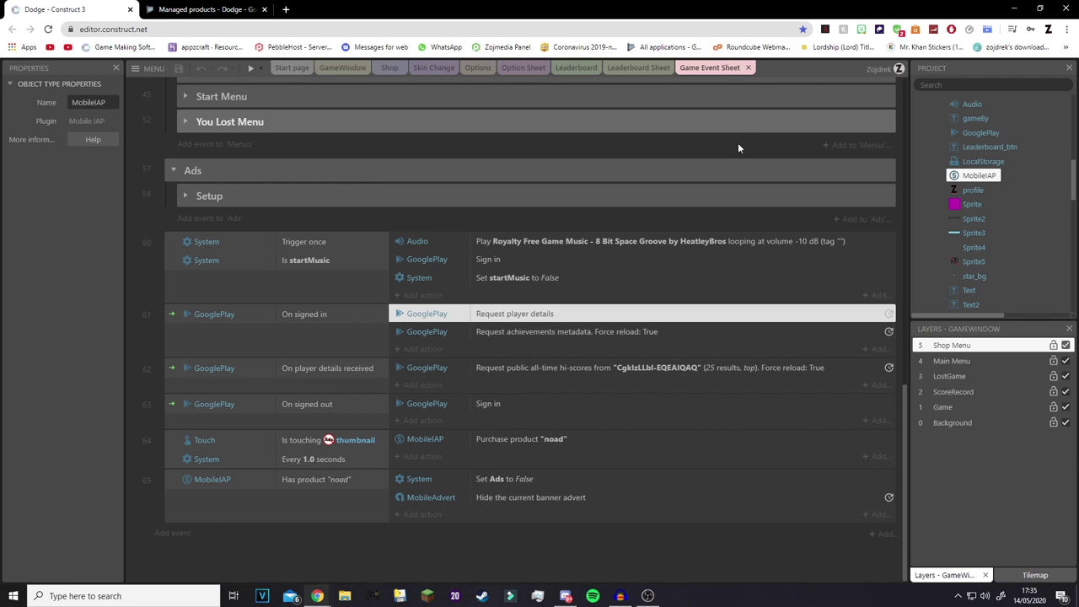
Delete the GooglePlay On player details received event together with its public hi-scores request.
click(284, 368)
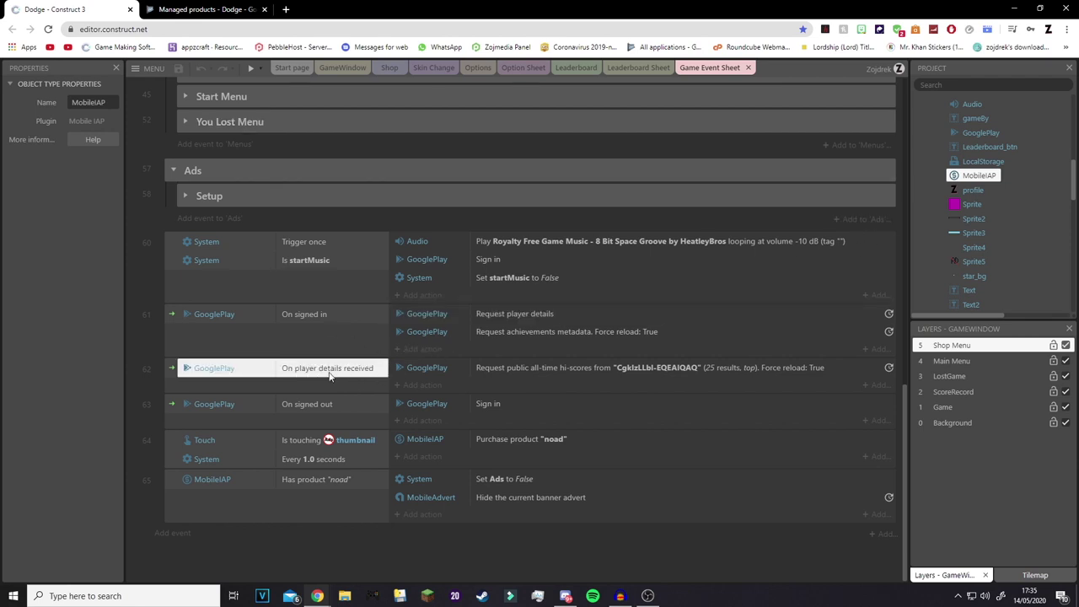
click(519, 371)
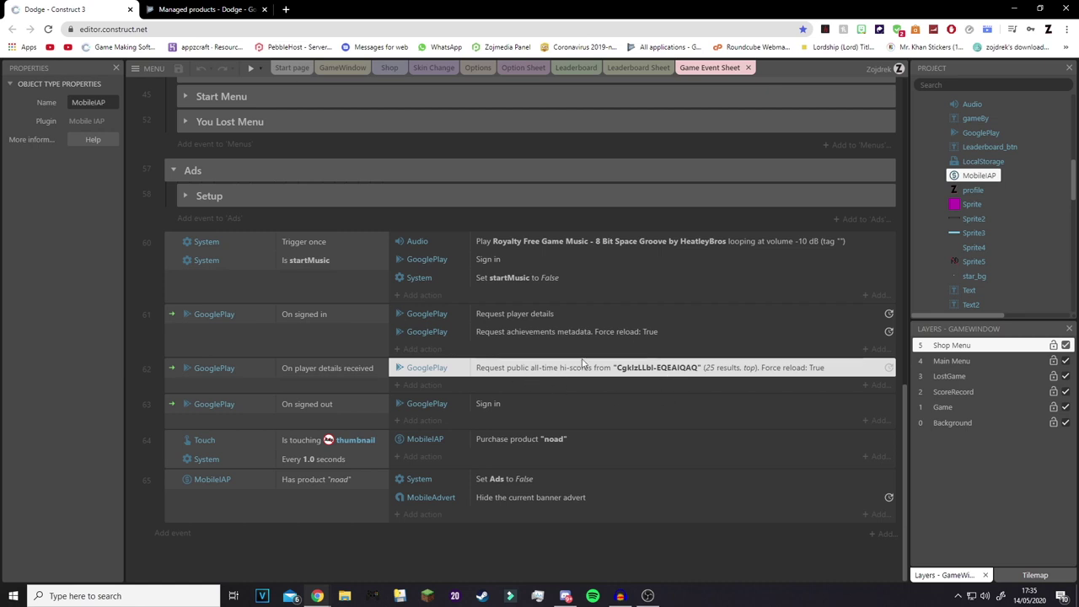
click(346, 383)
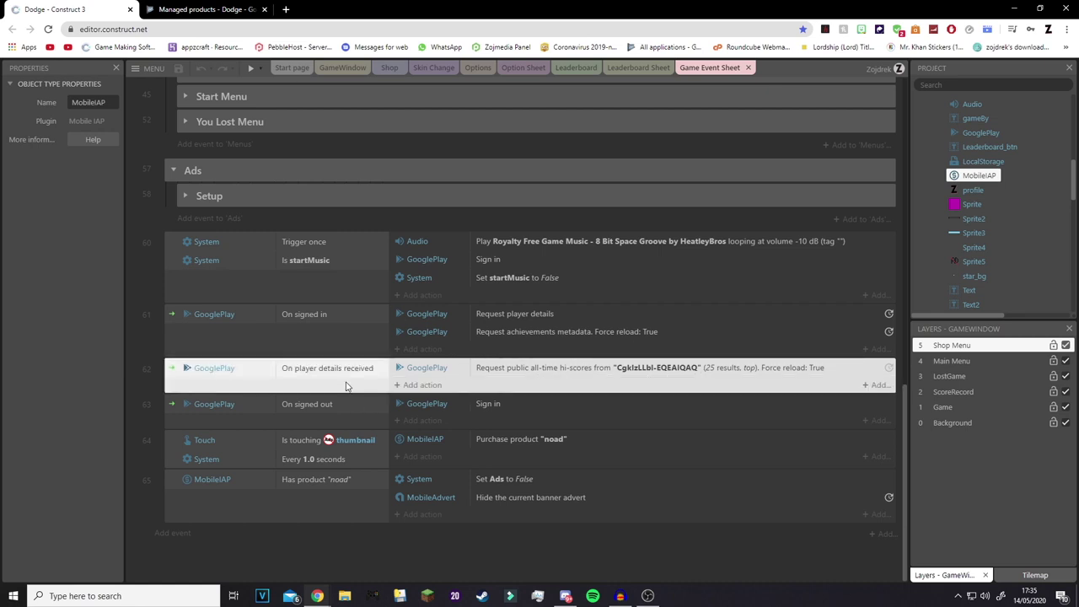
key(Delete)
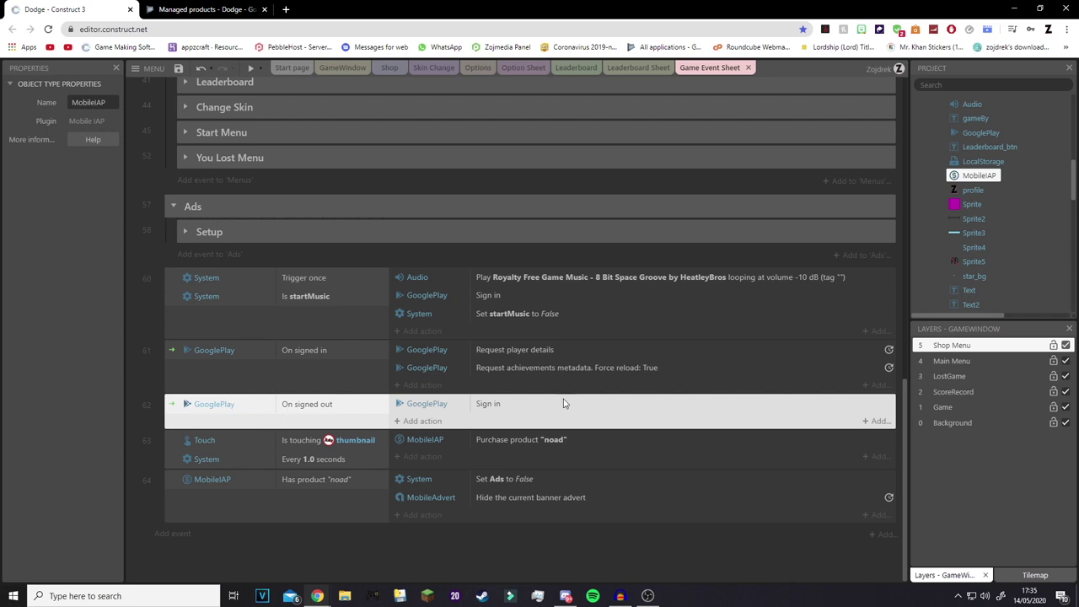
Examine the GooglePlay On signed out event and the thumbnail touch event with its Every 1.0 seconds condition and Purchase product "noad" action.
click(209, 405)
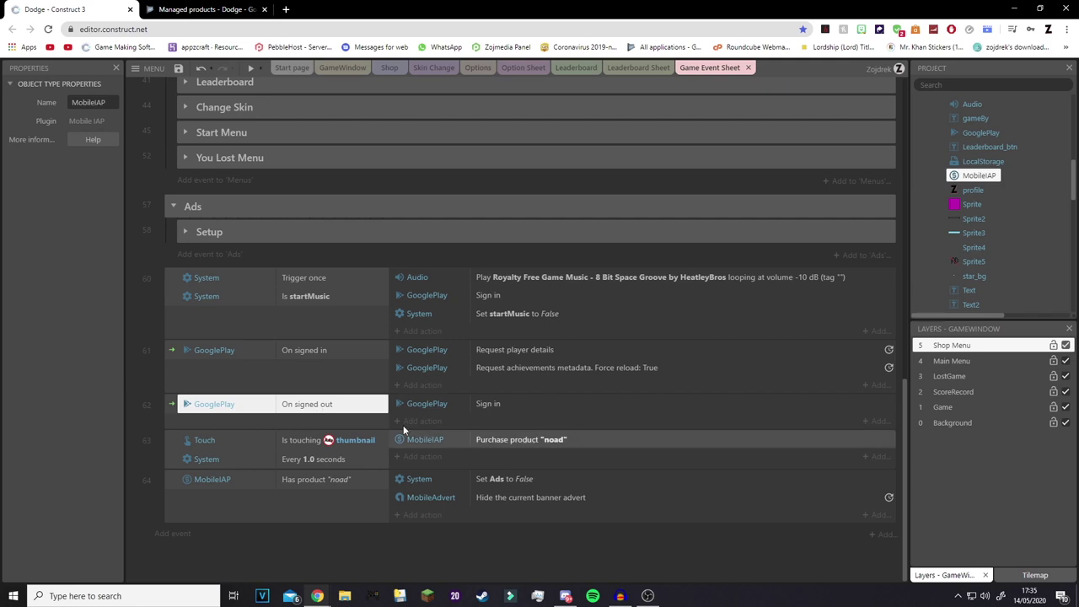
click(430, 428)
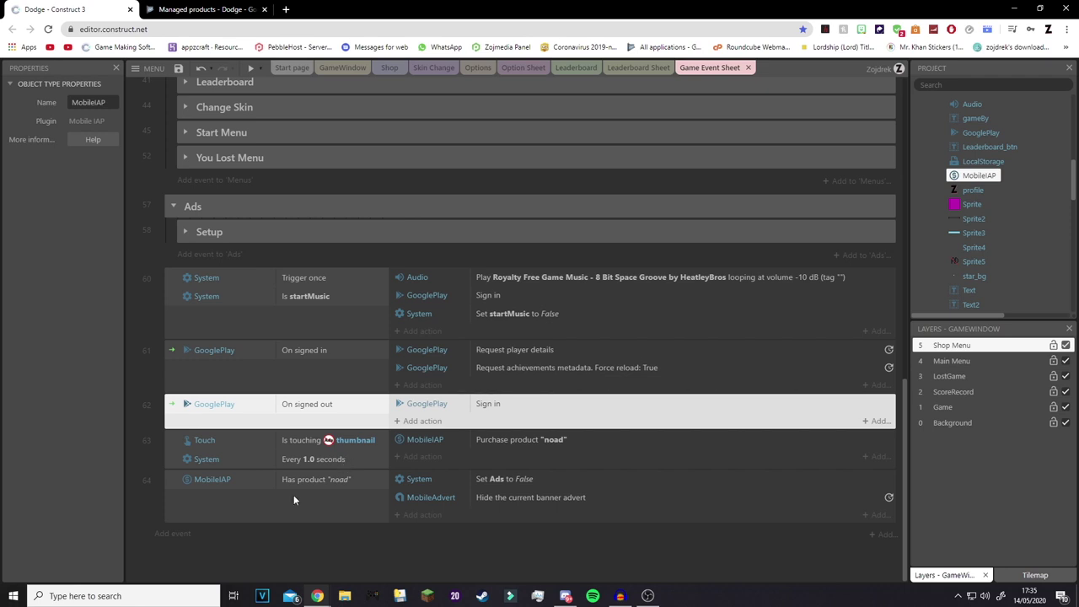
click(274, 447)
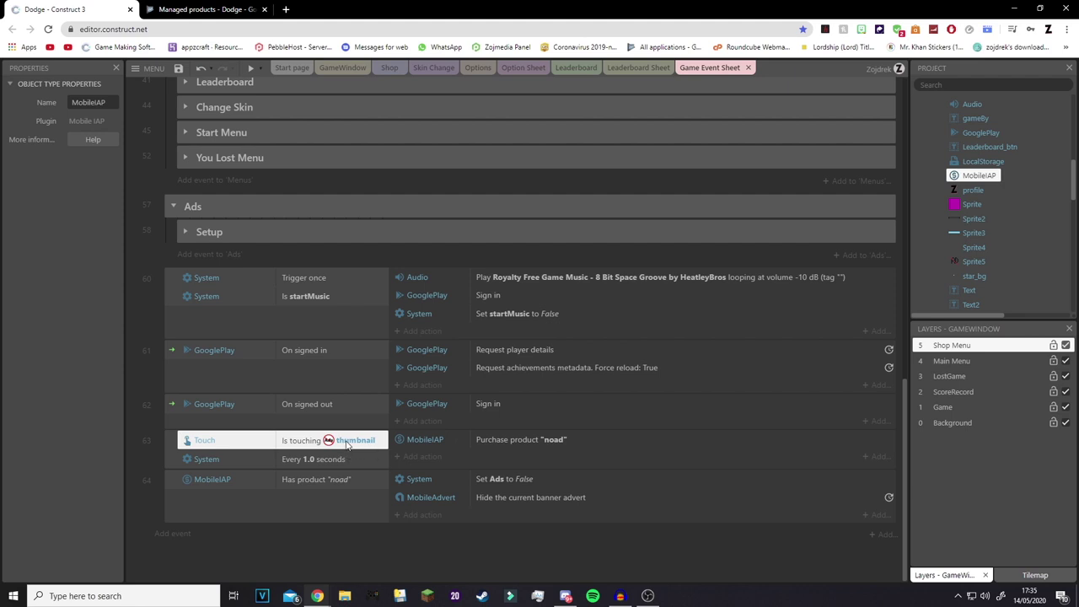
scroll(986, 233, down, 5)
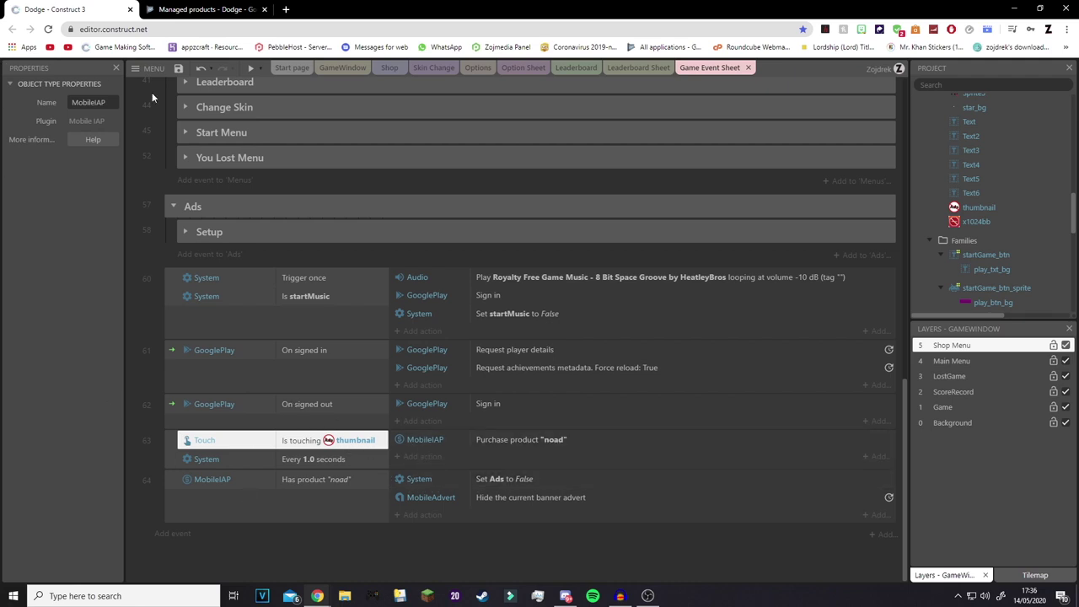
click(207, 462)
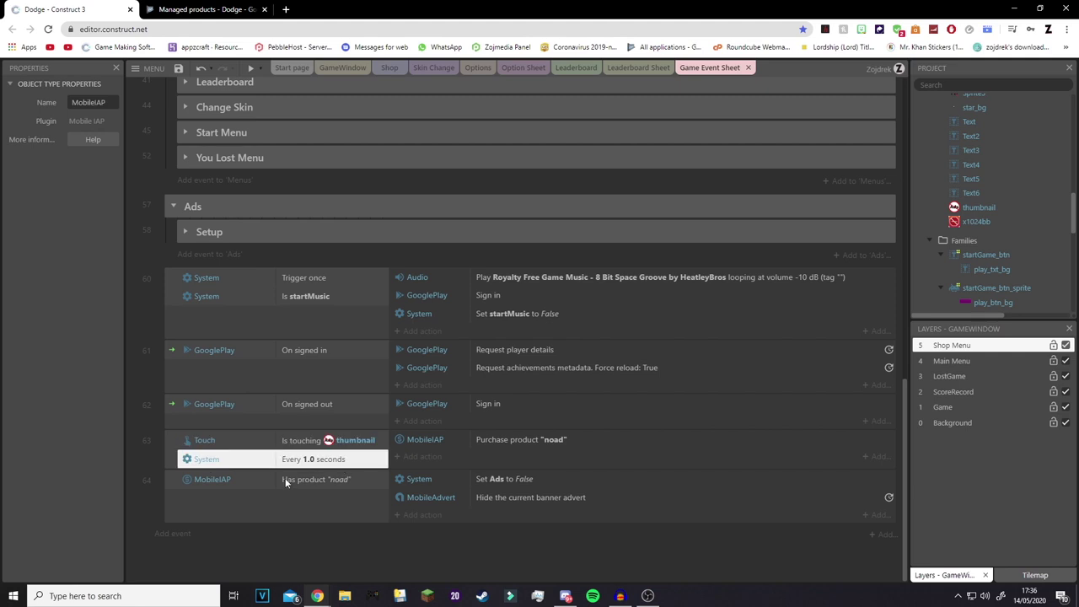
click(213, 445)
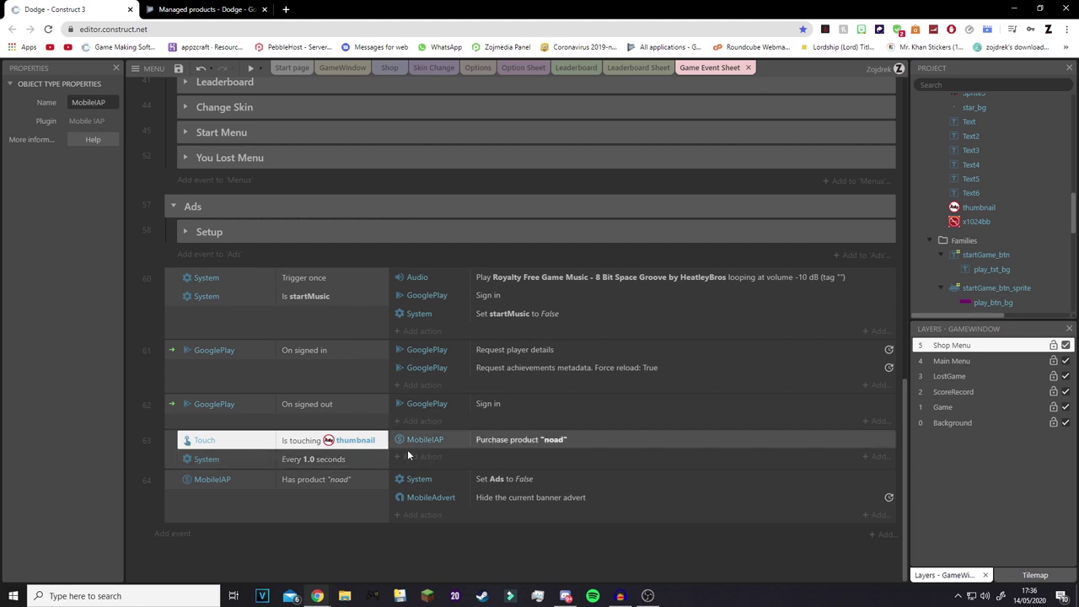
click(477, 442)
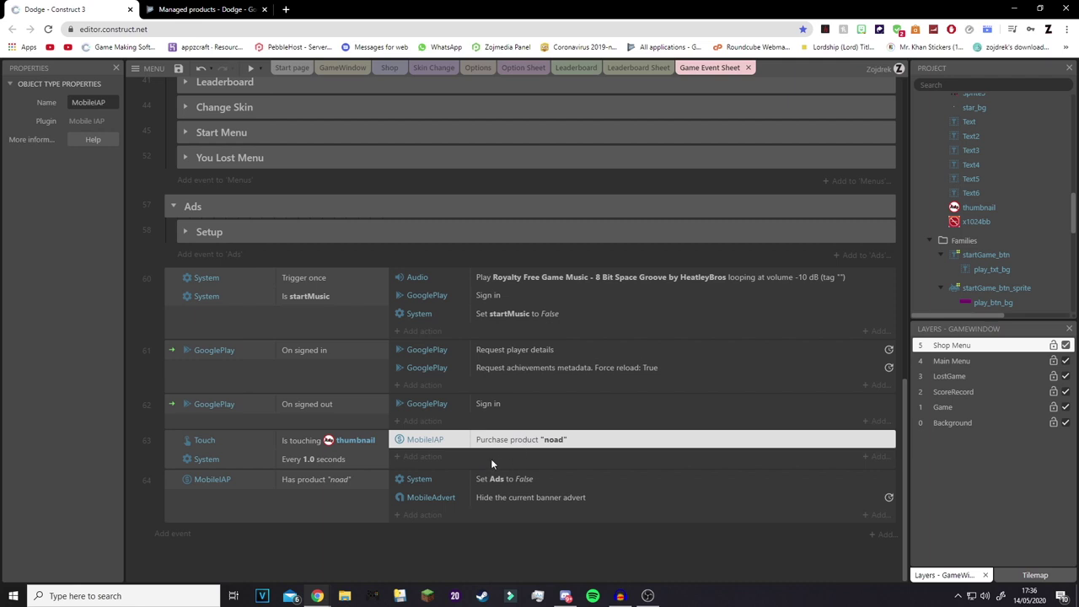
click(332, 517)
click(544, 445)
Examine the MobileIAP Has product "noad" event and its actions that set Ads to False and hide the banner advert.
click(263, 487)
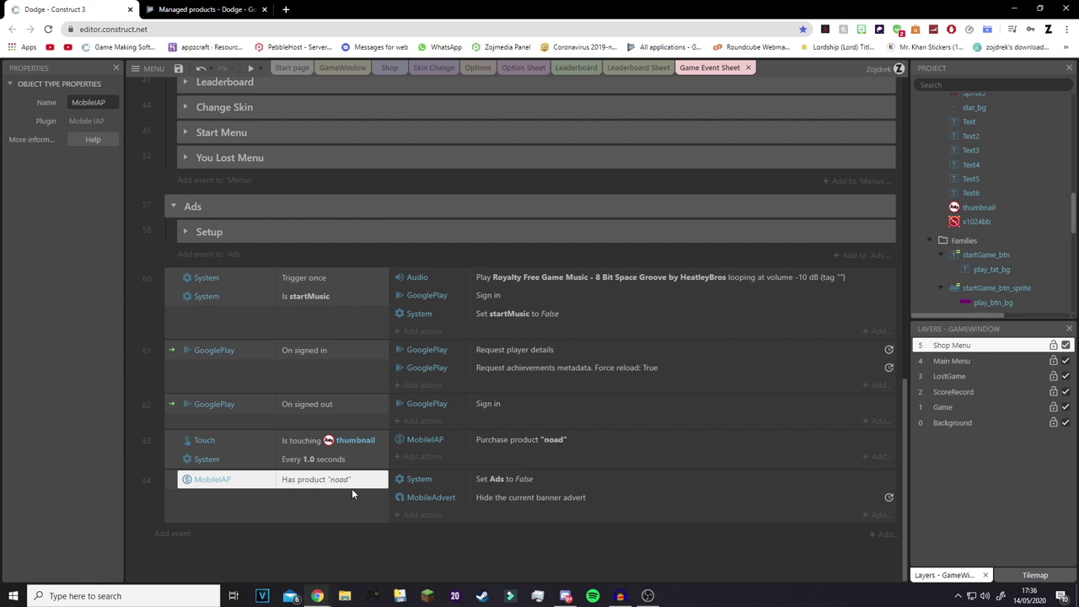
click(468, 479)
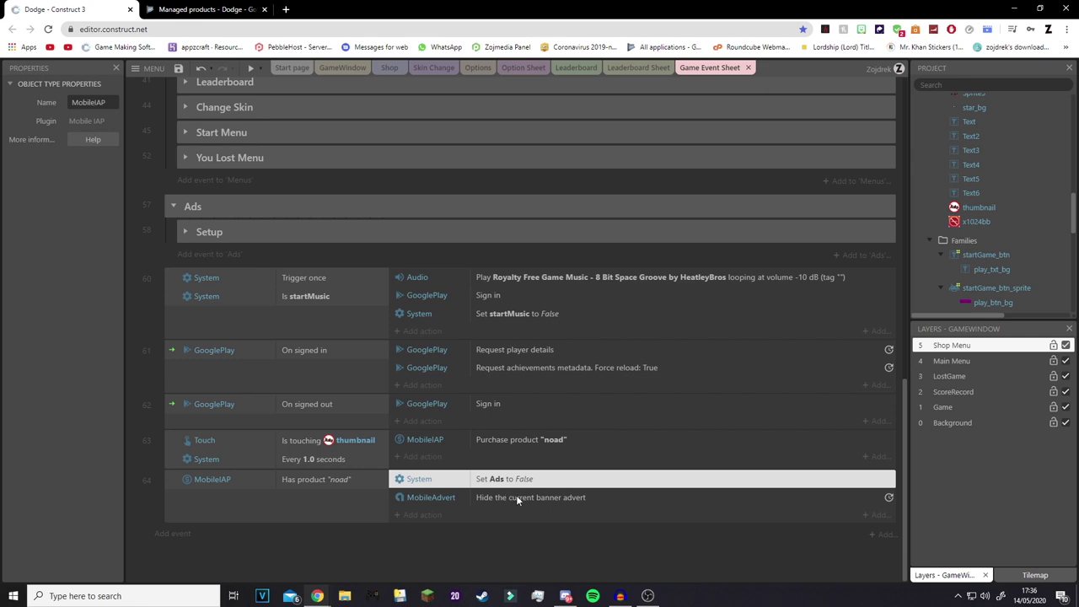
click(578, 504)
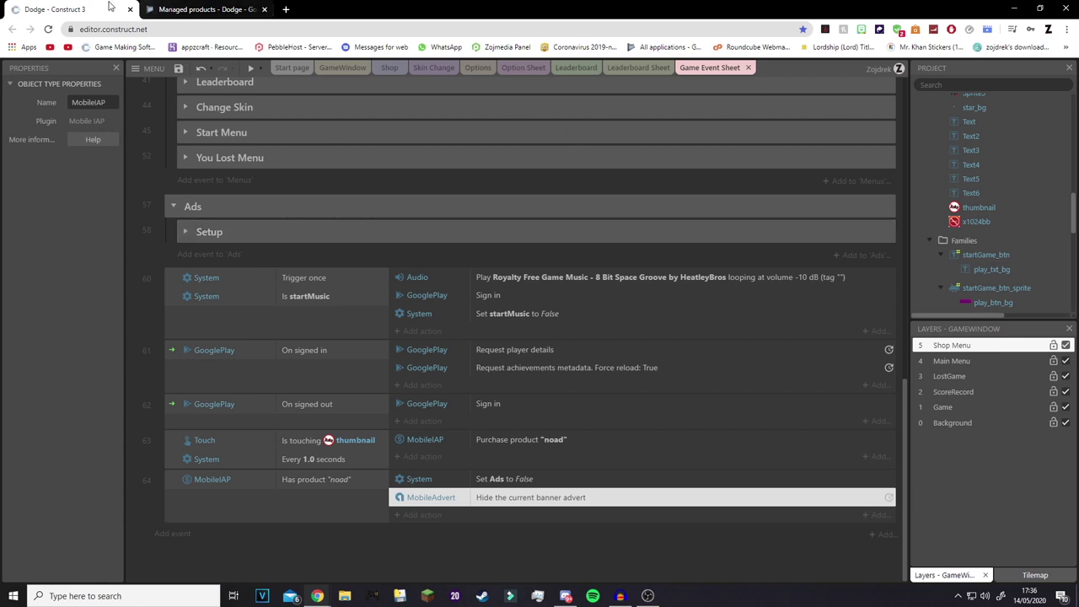
Switch to Google Play Console to check the managed product's ID against the events, and return to Construct 3.
click(221, 7)
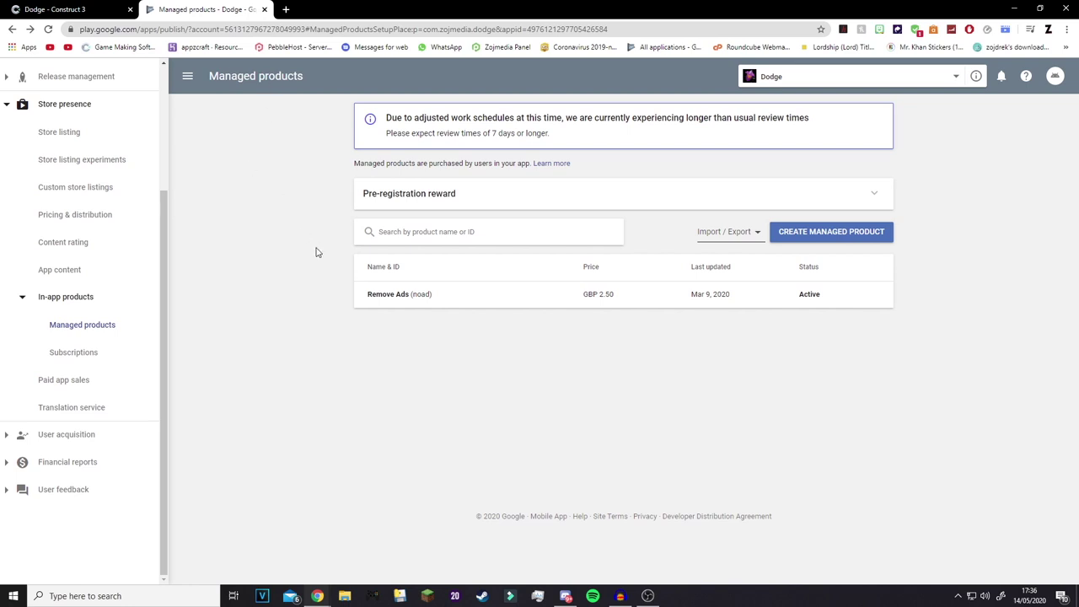
click(48, 6)
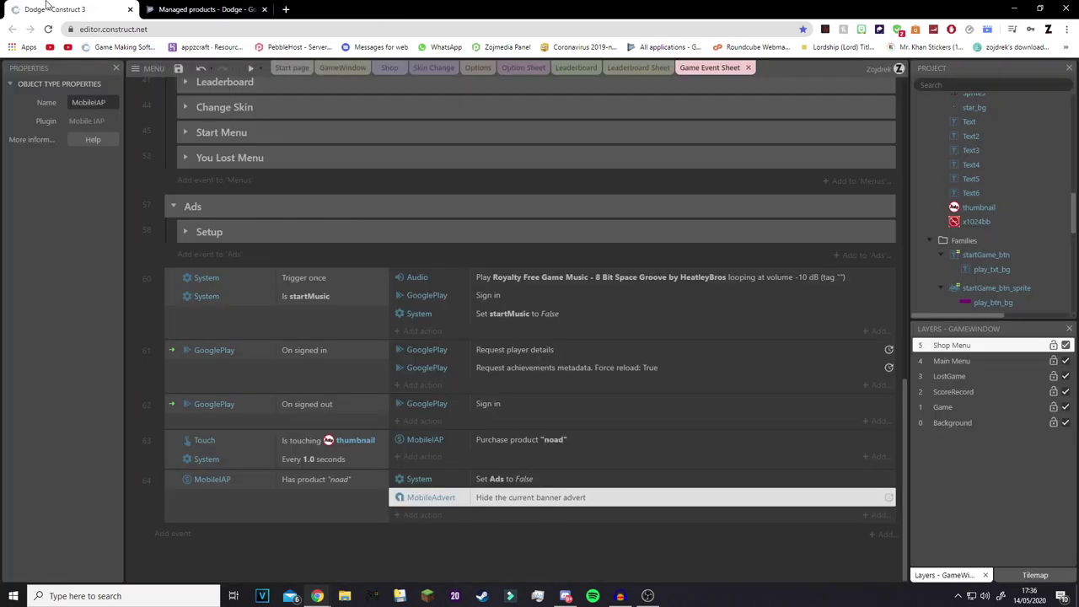